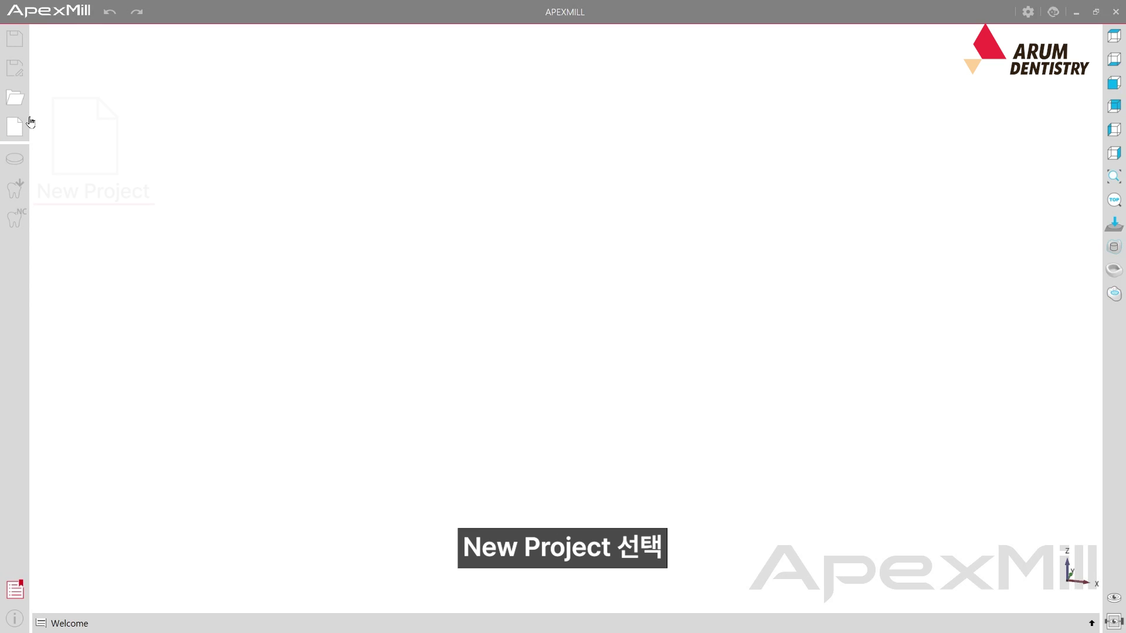
Start a new Arum5x500 project with the 4.(5X500)_AT_Premill_Fixture_T_Jig fixture and AT_Pre_Mill_OCC jig
{"action": "left_click", "coordinate": [14, 126]}
{"action": "scroll", "coordinate": [174, 422], "scroll_direction": "down", "scroll_amount": 3}
{"action": "scroll", "coordinate": [173, 425], "scroll_direction": "down", "scroll_amount": 1}
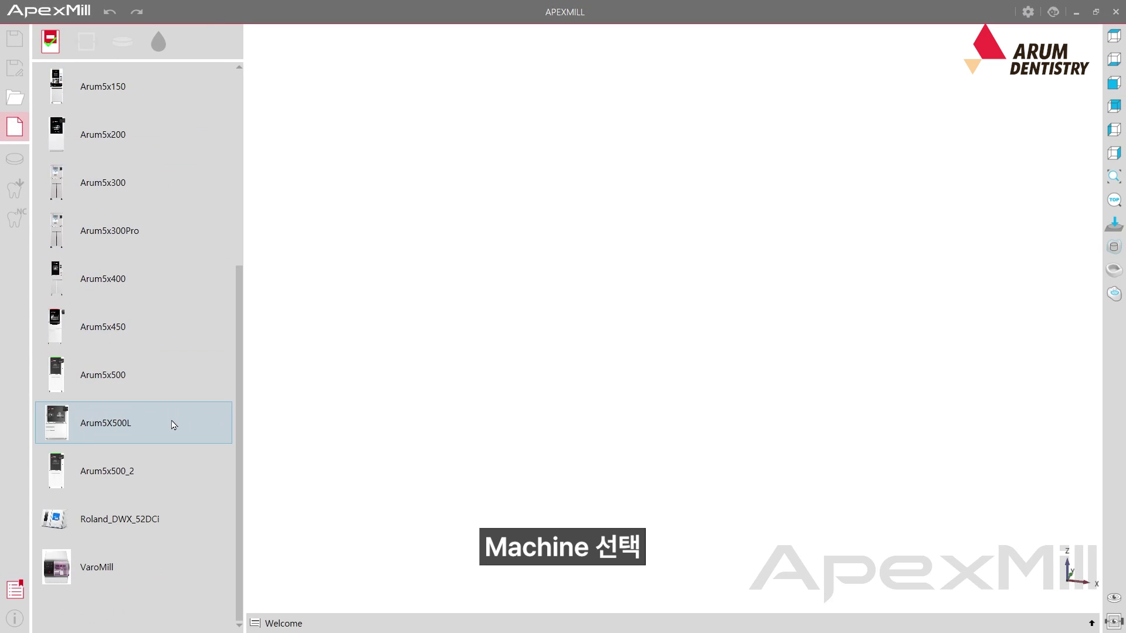
{"action": "left_click", "coordinate": [191, 368]}
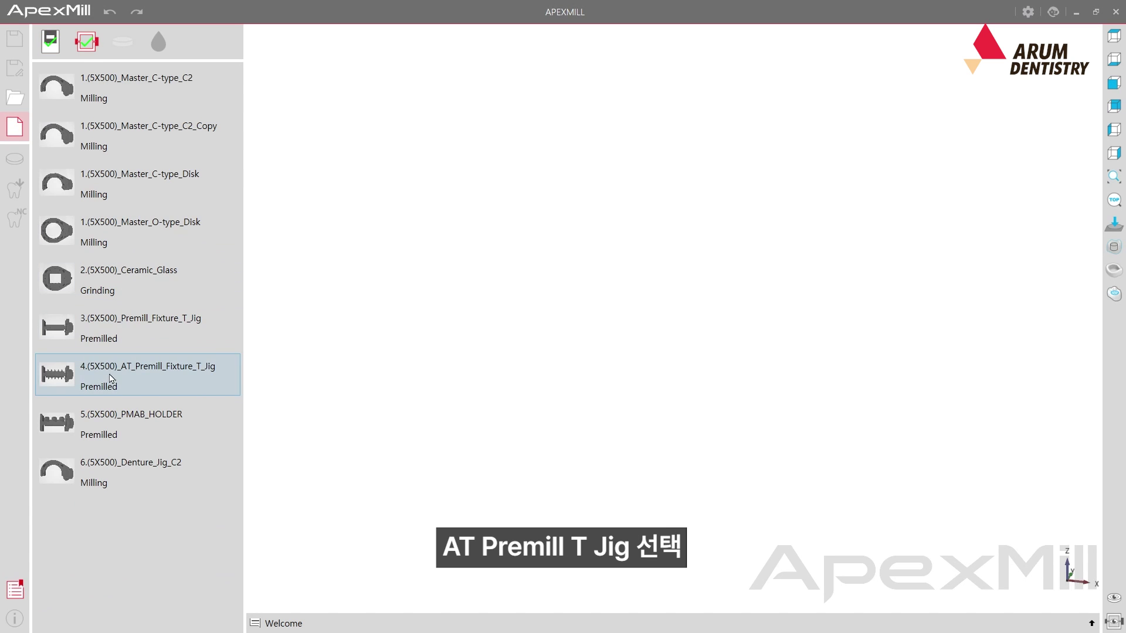
{"action": "left_click", "coordinate": [146, 373]}
{"action": "left_click", "coordinate": [107, 101]}
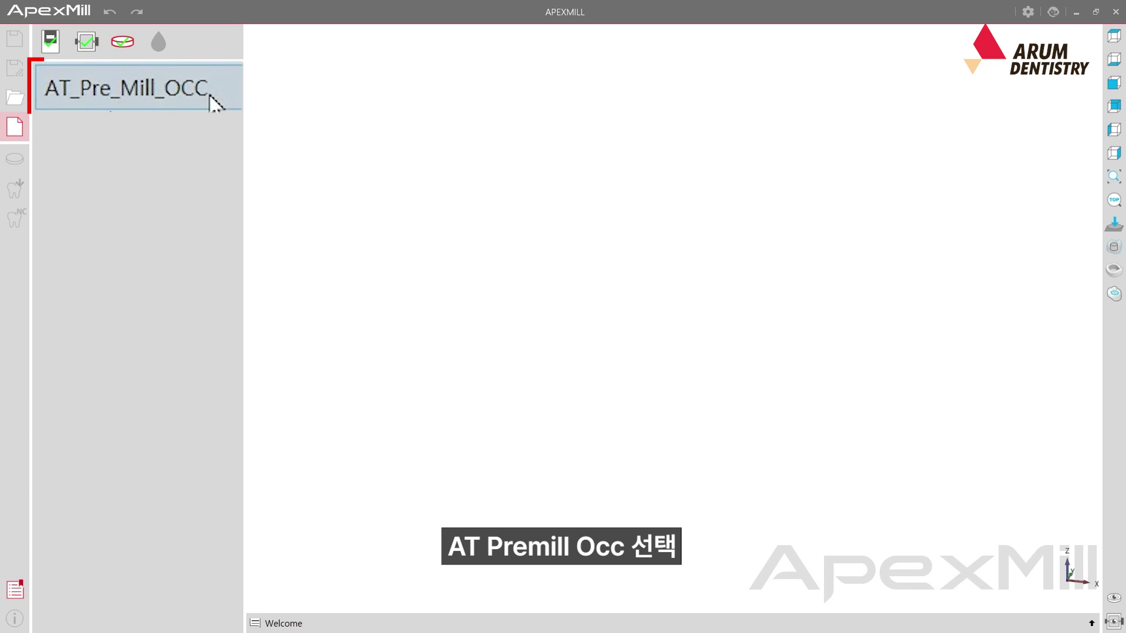
{"action": "left_click", "coordinate": [108, 102]}
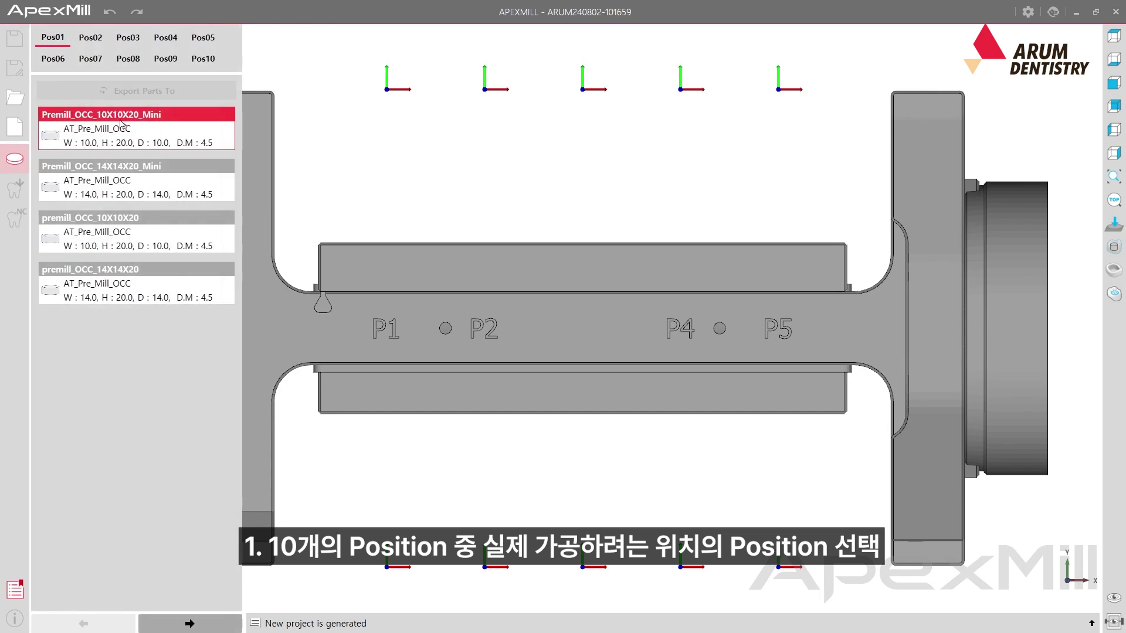
Put a premill_OCC_14X14X20 blank in Pos03, name it pos3, and save it
{"action": "left_click", "coordinate": [201, 46]}
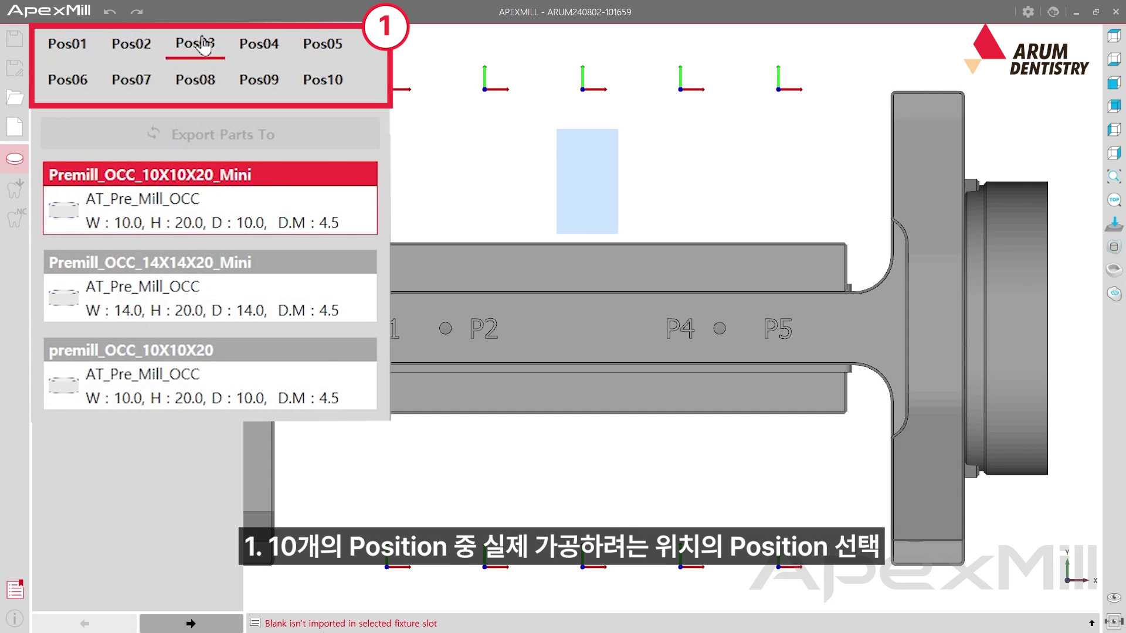
{"action": "left_click", "coordinate": [192, 399]}
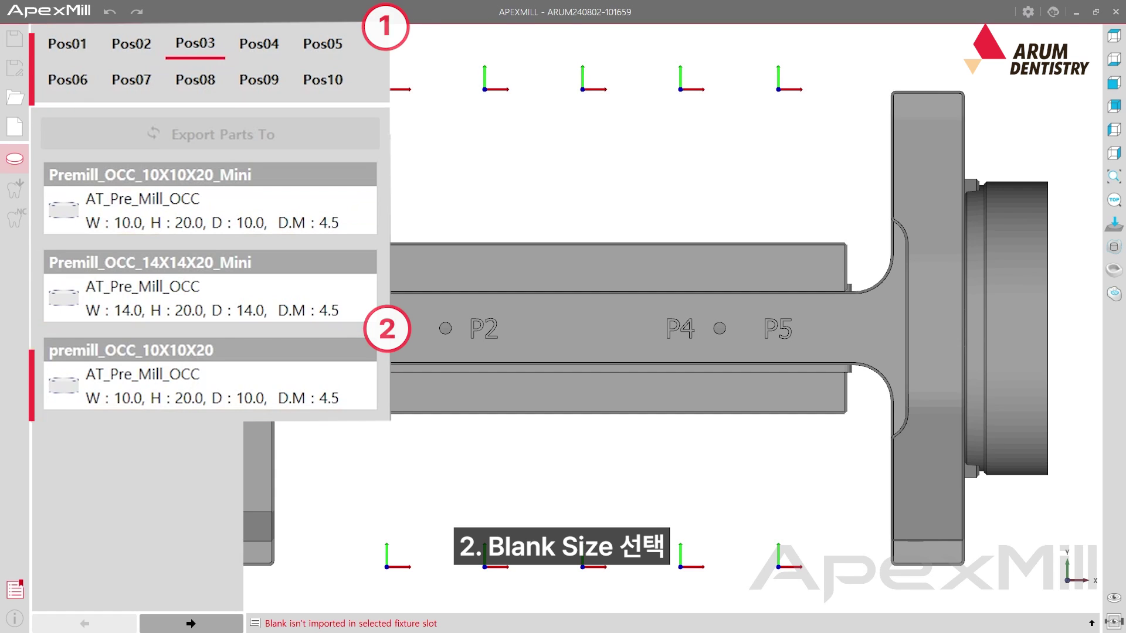
{"action": "type", "text": "pos3"}
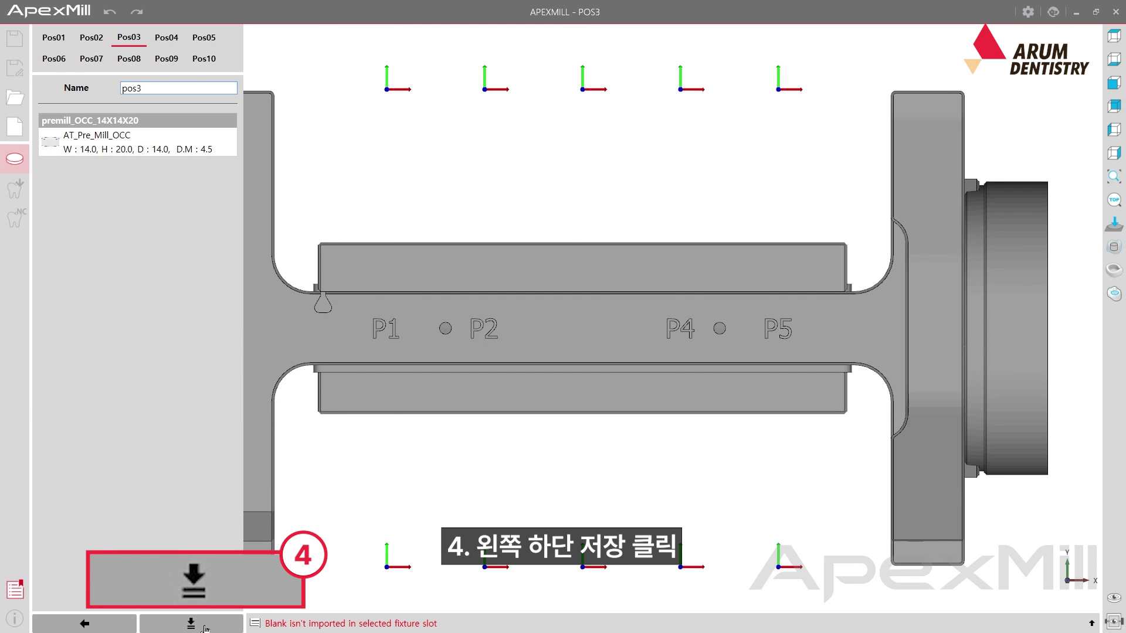
{"action": "left_click", "coordinate": [205, 628]}
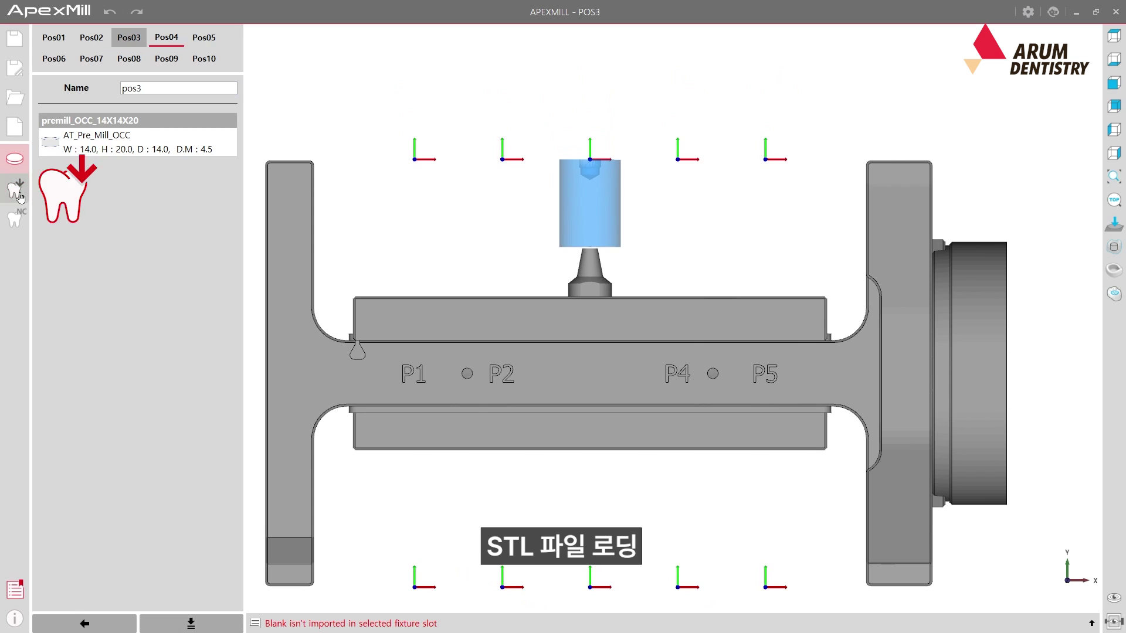
Add the abutment STL file to the pos3 blank with part type Abutment
{"action": "left_click", "coordinate": [15, 191]}
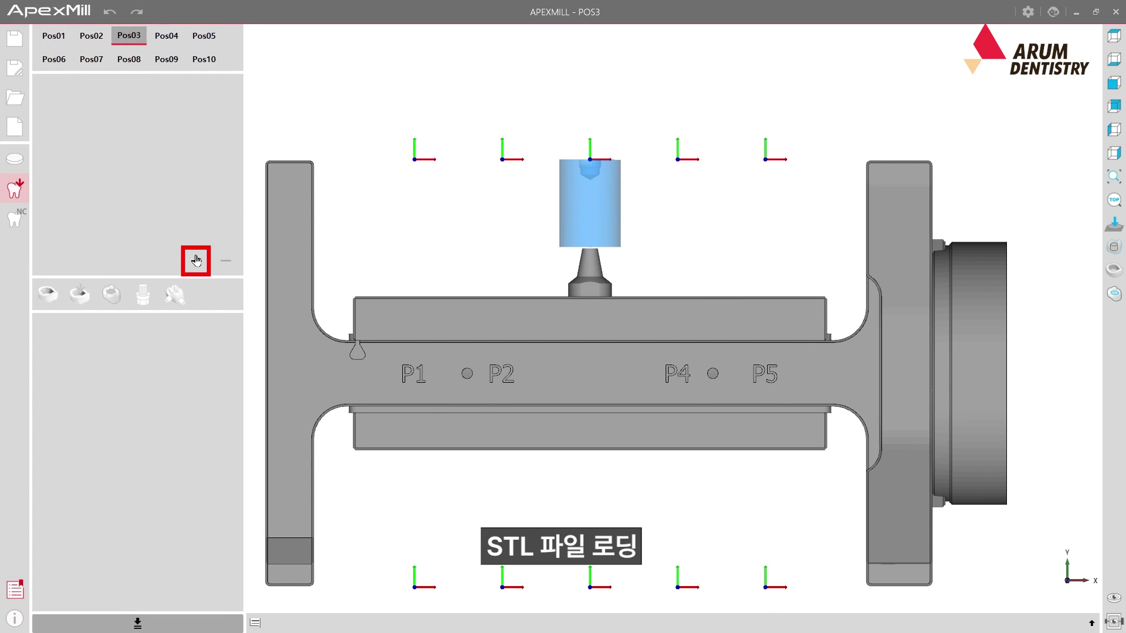
{"action": "left_click", "coordinate": [196, 261]}
{"action": "left_click", "coordinate": [656, 102]}
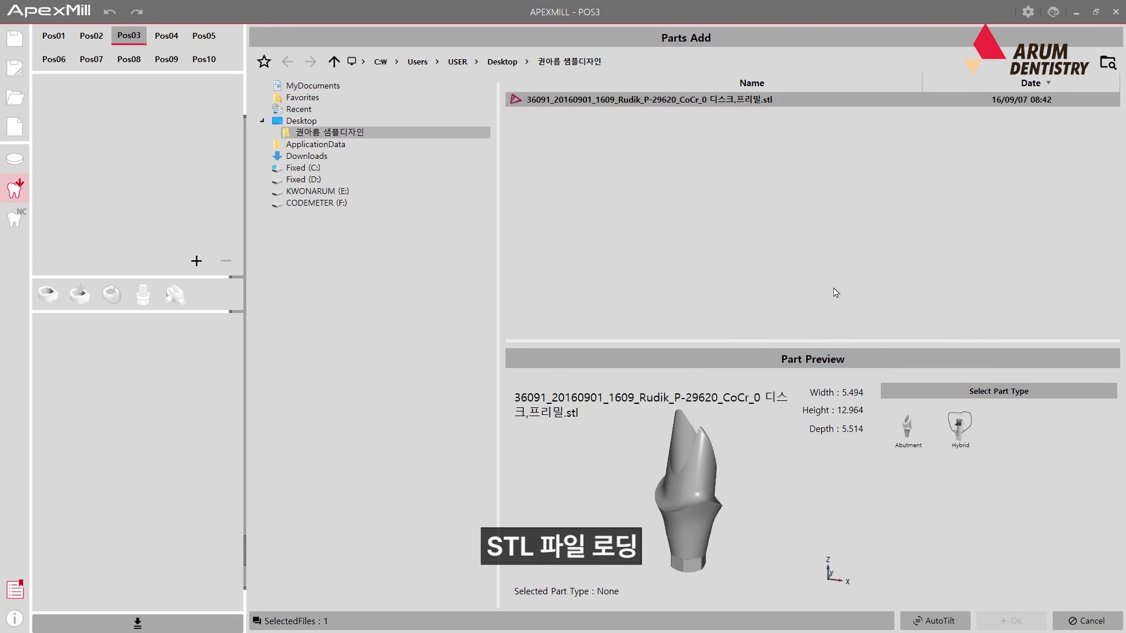
{"action": "left_click", "coordinate": [908, 427]}
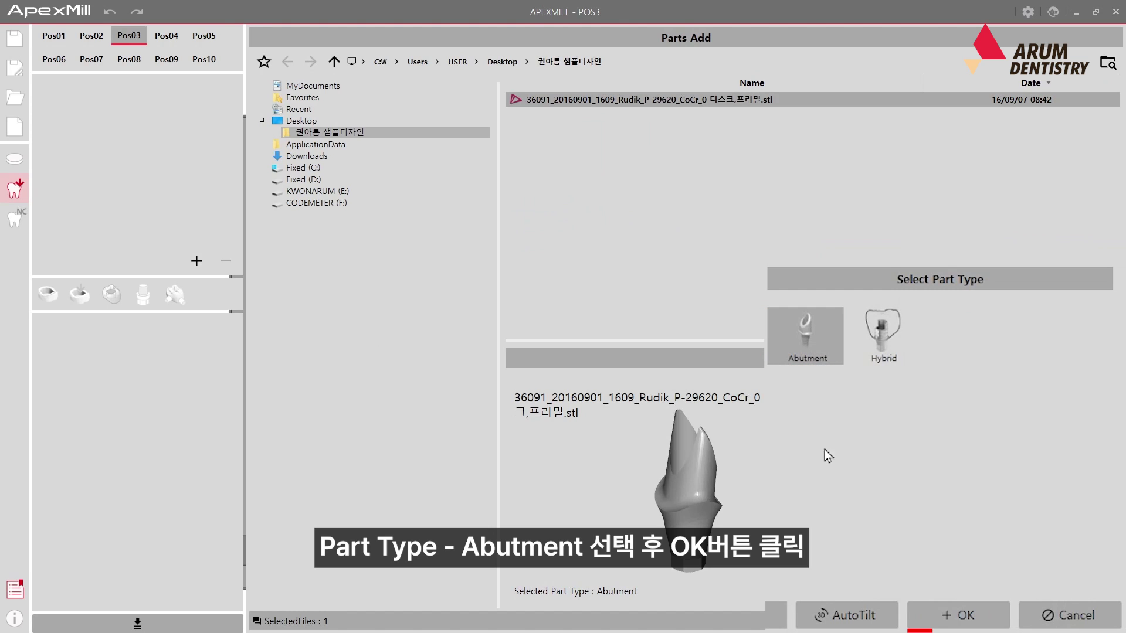
{"action": "left_click", "coordinate": [953, 614]}
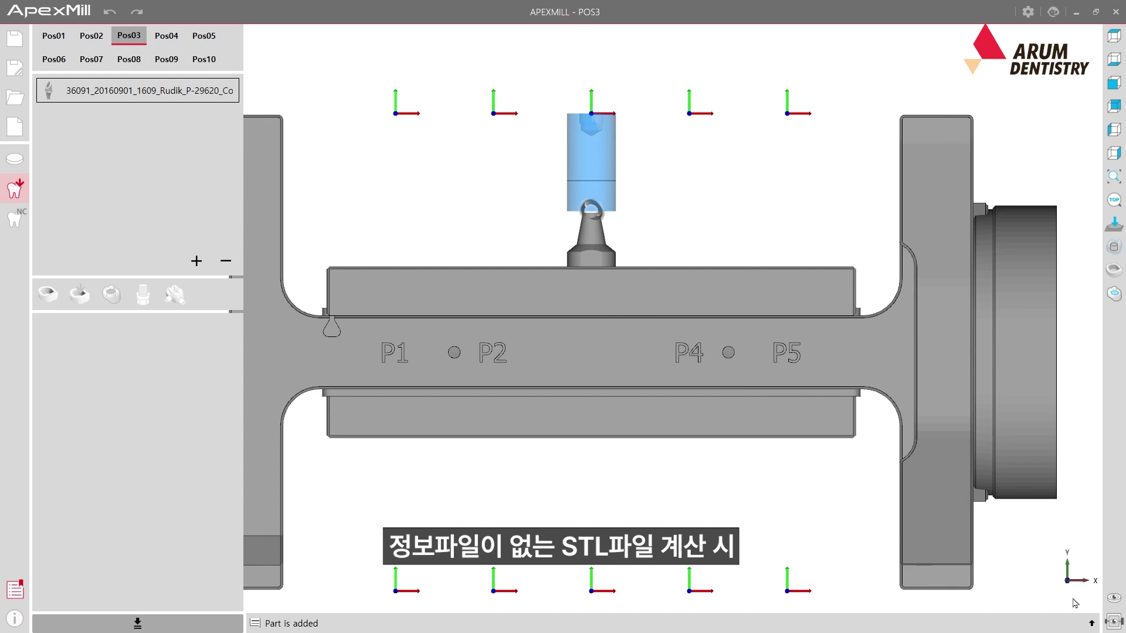
Hide the fixture and blank, then select the imported abutment
{"action": "left_click", "coordinate": [1114, 623]}
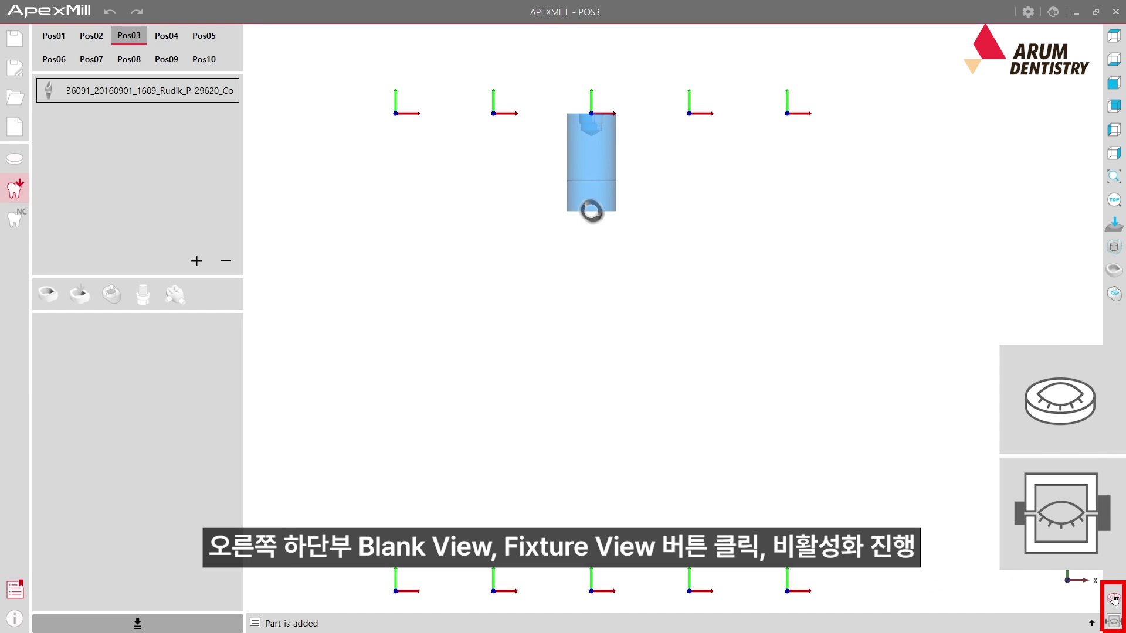
{"action": "left_click", "coordinate": [1114, 599]}
{"action": "scroll", "coordinate": [626, 510], "scroll_direction": "up", "scroll_amount": 3}
{"action": "scroll", "coordinate": [548, 336], "scroll_direction": "up", "scroll_amount": 3}
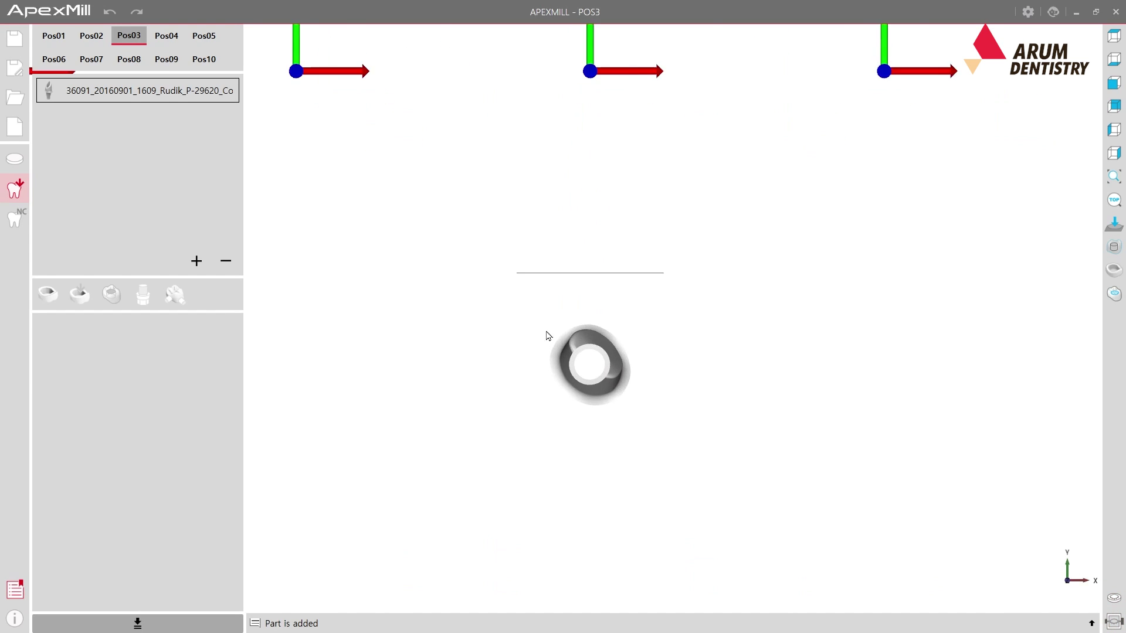
{"action": "middle_click_drag", "start_coordinate": [547, 336], "coordinate": [598, 421]}
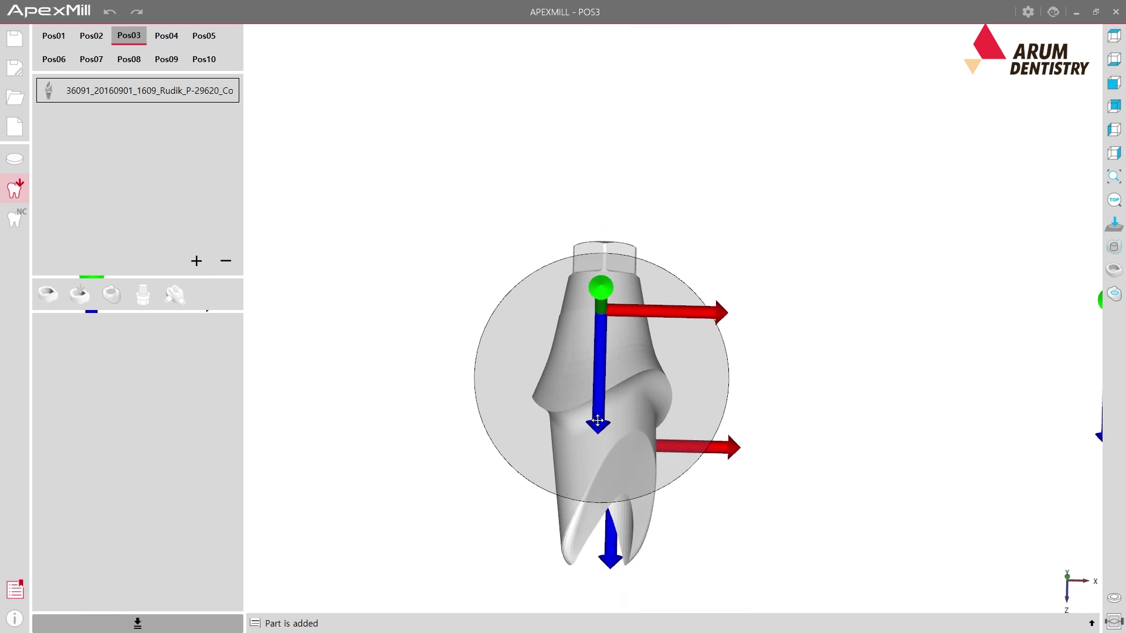
{"action": "left_click", "coordinate": [595, 355]}
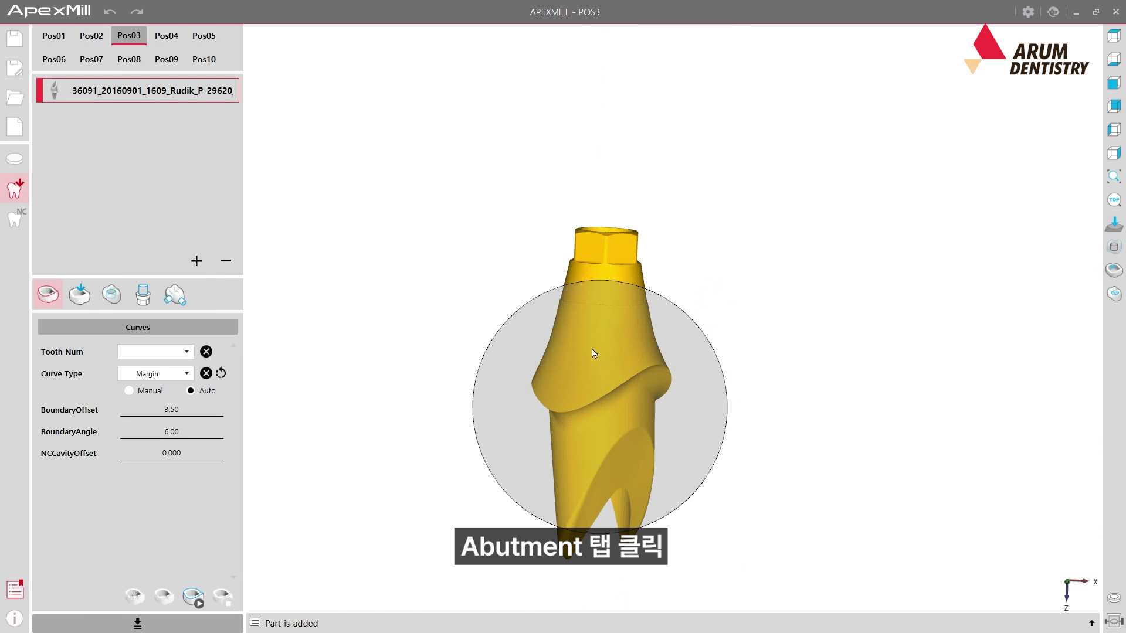
Mark the AbutmentBase curve on the abutment's base line
{"action": "left_click", "coordinate": [147, 297]}
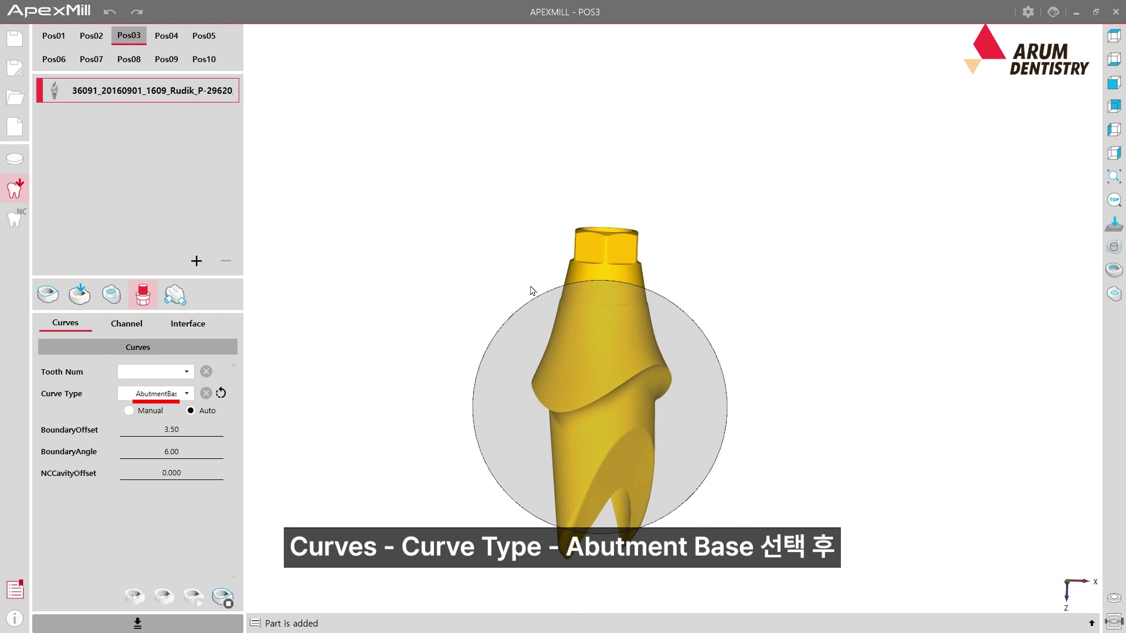
{"action": "scroll", "coordinate": [572, 316], "scroll_direction": "up", "scroll_amount": 2}
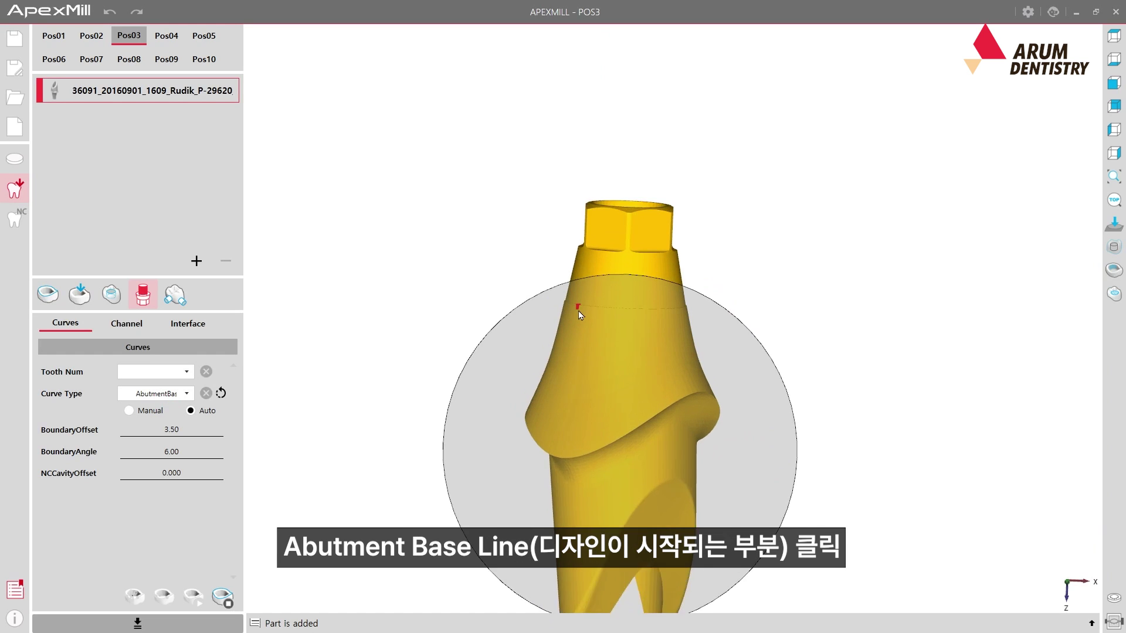
{"action": "scroll", "coordinate": [578, 318], "scroll_direction": "up", "scroll_amount": 3}
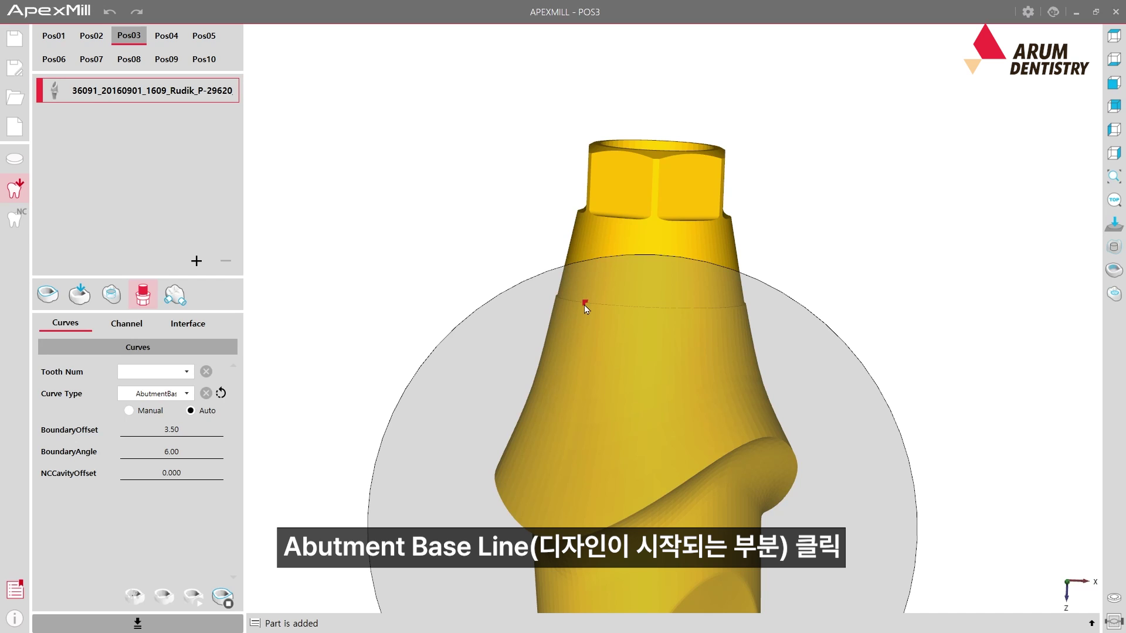
{"action": "left_click", "coordinate": [585, 305]}
Trace an Emergence curve along the abutment's margin edge
{"action": "right_click_drag", "start_coordinate": [610, 377], "coordinate": [553, 264]}
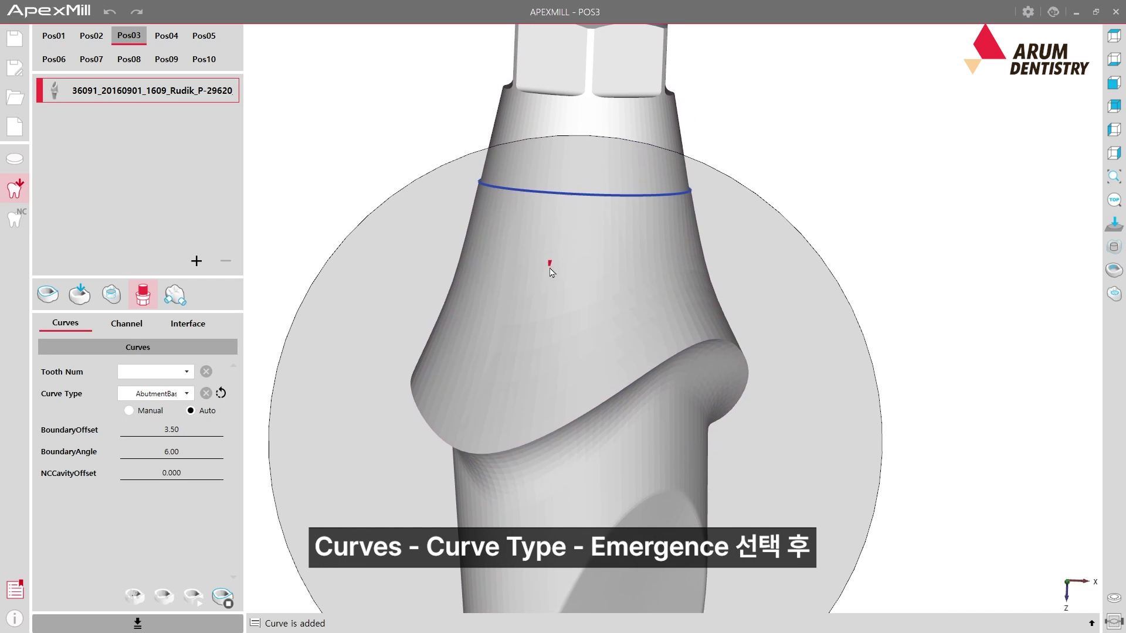
{"action": "left_click", "coordinate": [186, 395]}
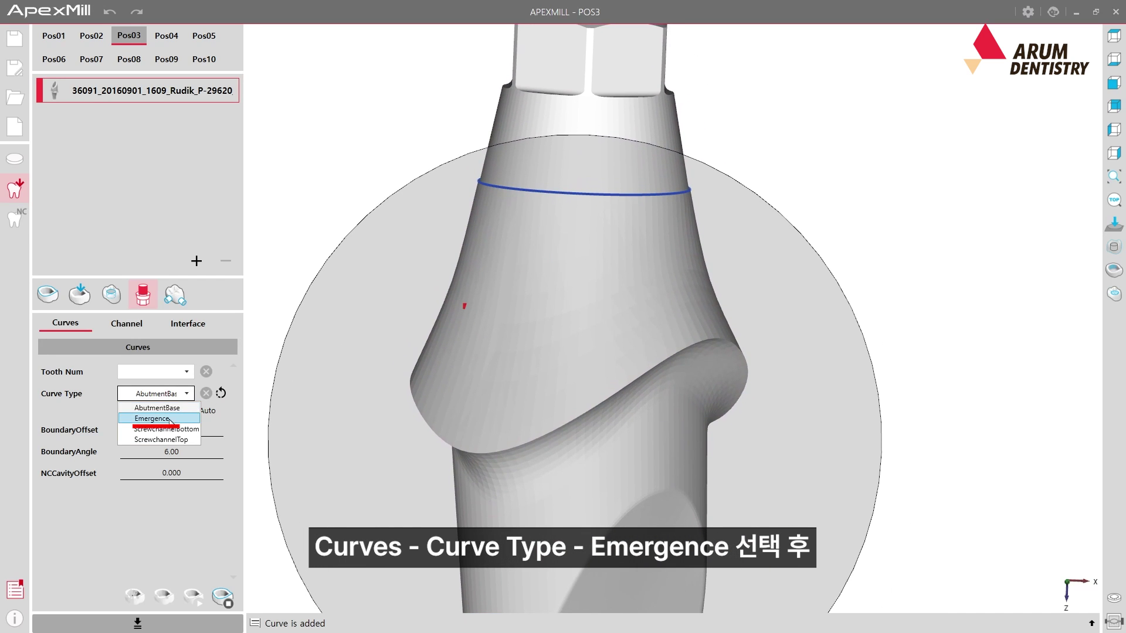
{"action": "left_click", "coordinate": [159, 419]}
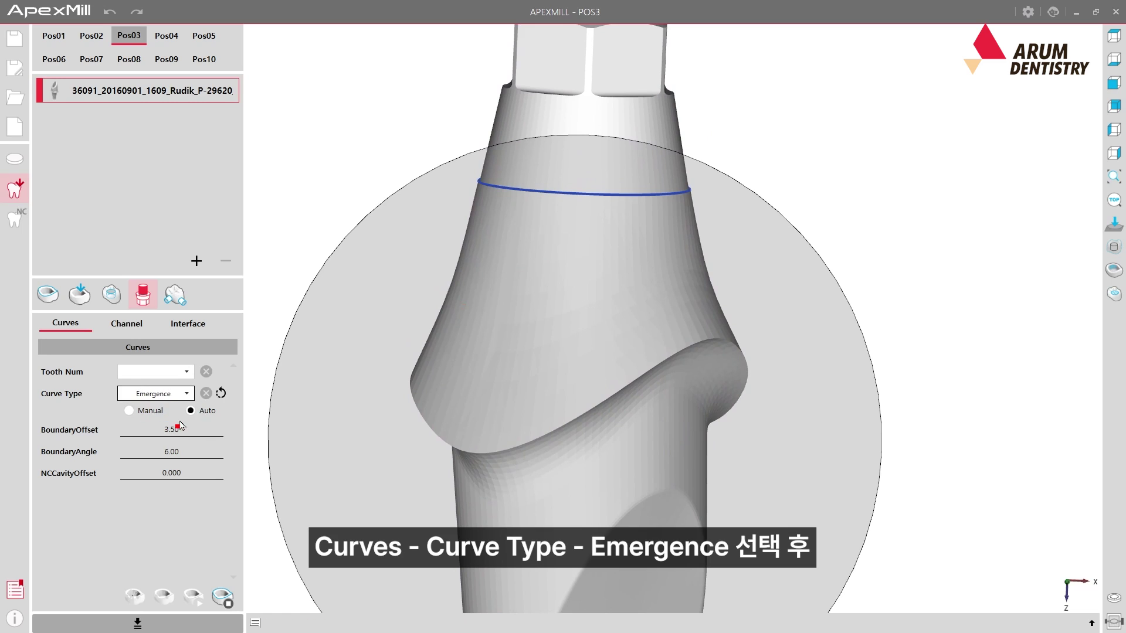
{"action": "left_click", "coordinate": [491, 455]}
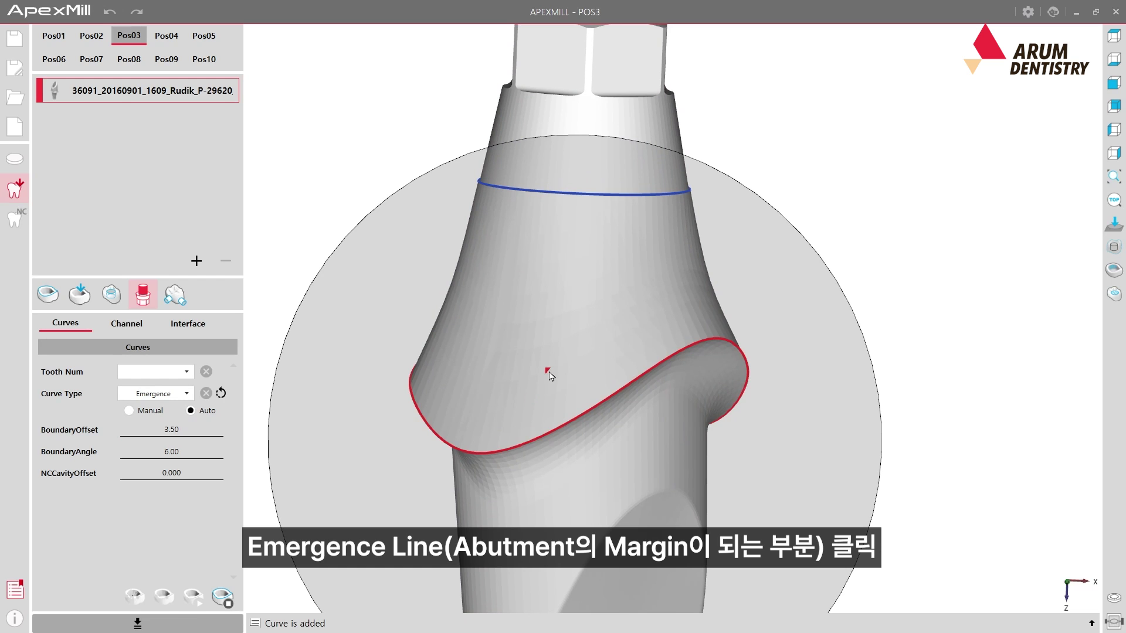
{"action": "scroll", "coordinate": [547, 375], "scroll_direction": "up", "scroll_amount": 2}
{"action": "scroll", "coordinate": [549, 372], "scroll_direction": "down", "scroll_amount": 3}
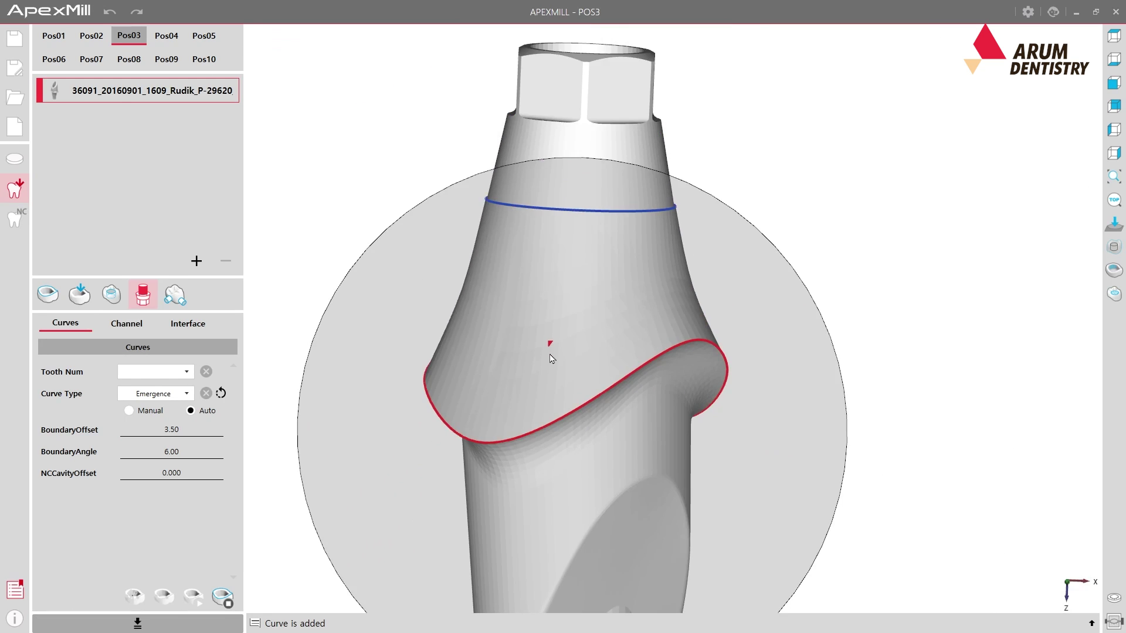
{"action": "scroll", "coordinate": [550, 361], "scroll_direction": "down", "scroll_amount": 3}
{"action": "middle_click_drag", "start_coordinate": [550, 359], "coordinate": [436, 434]}
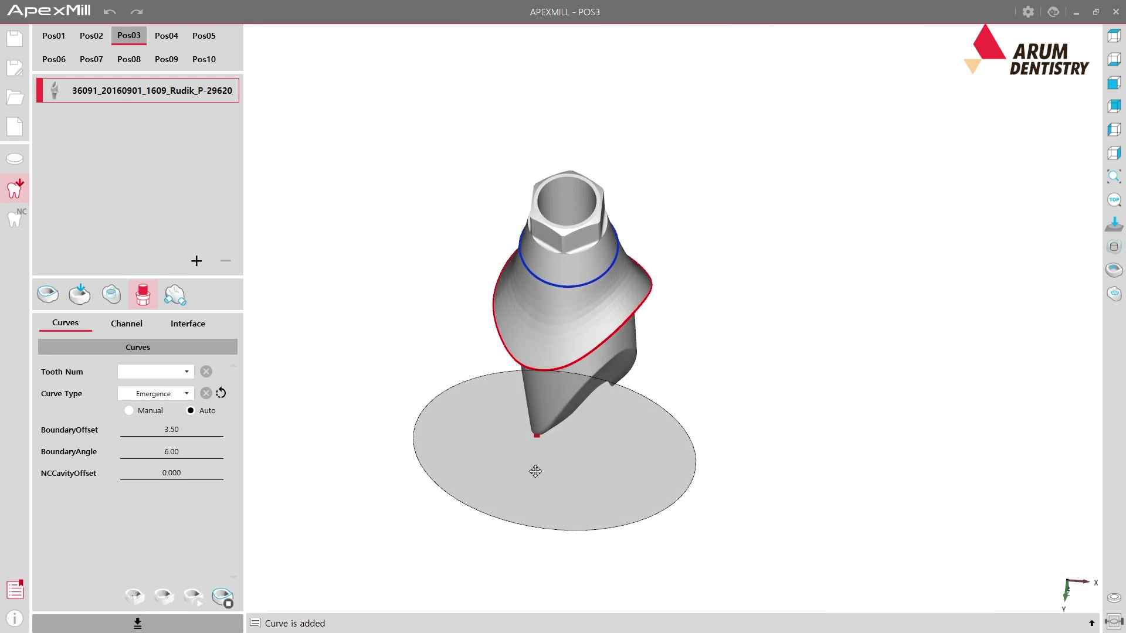
{"action": "left_click", "coordinate": [126, 327]}
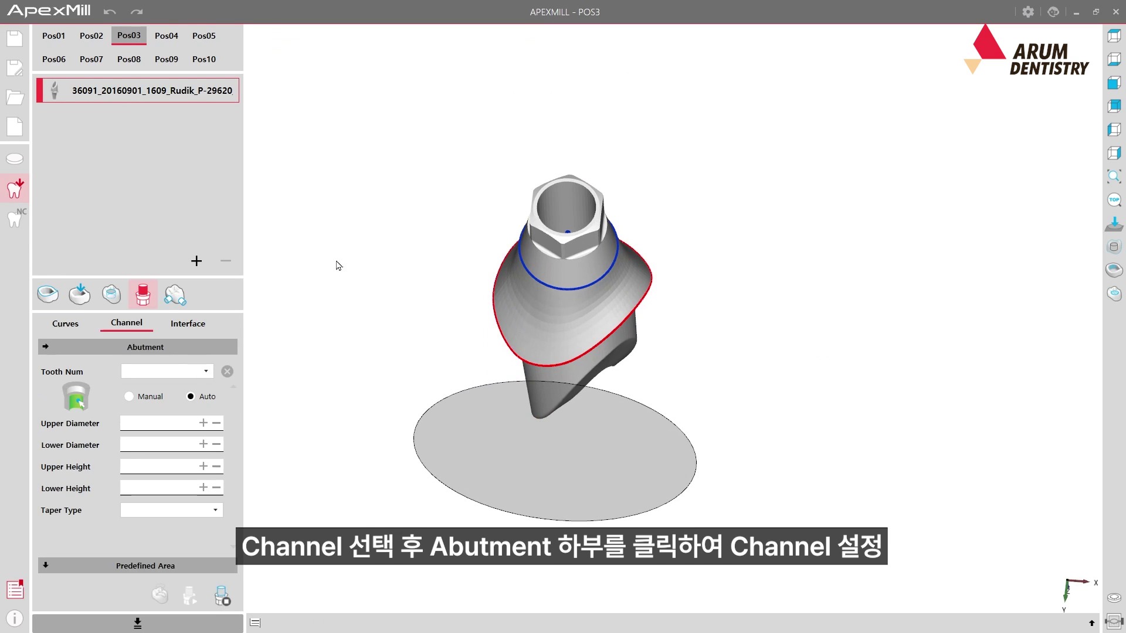
Add a ScrewChannel through the abutment bore, then show the fixture and blank in top view
{"action": "left_click", "coordinate": [575, 213]}
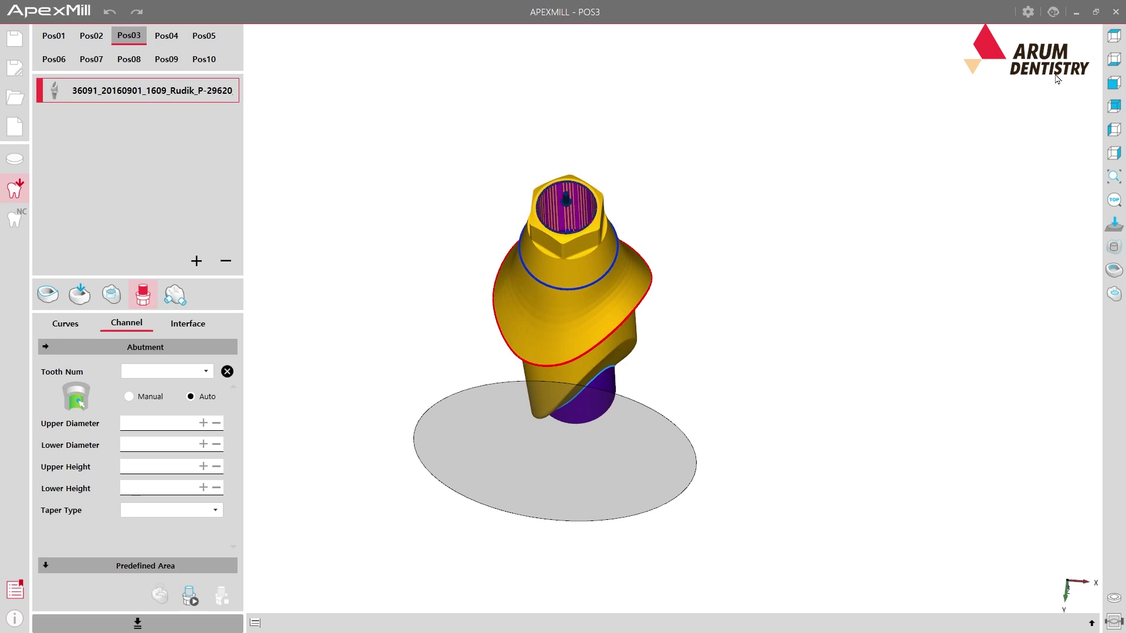
{"action": "left_click", "coordinate": [1111, 38]}
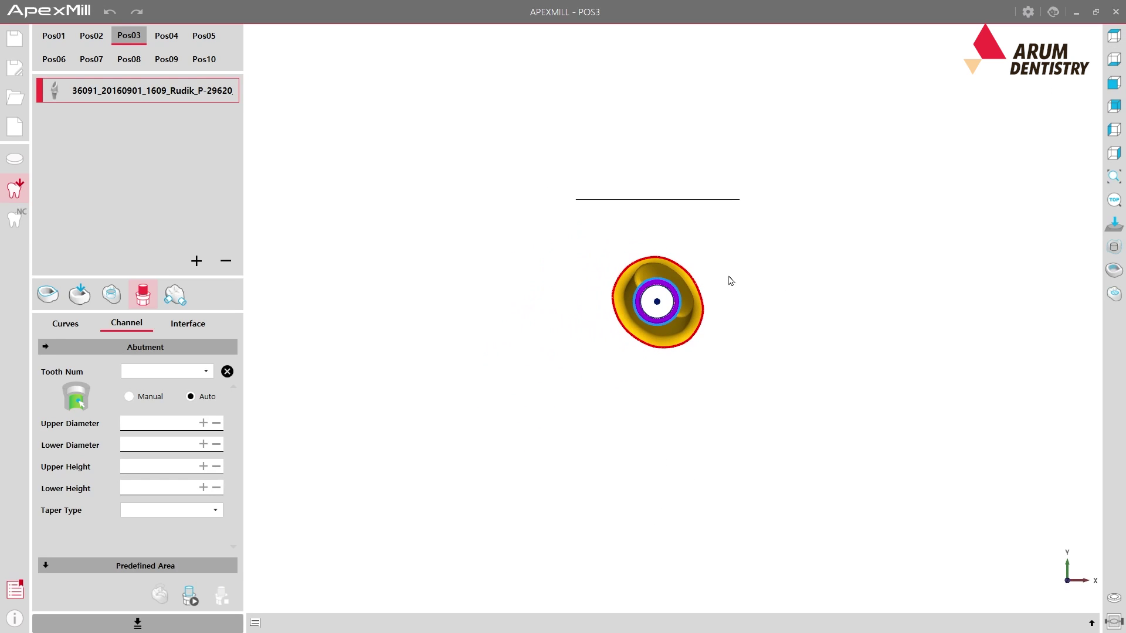
{"action": "left_click", "coordinate": [1110, 619]}
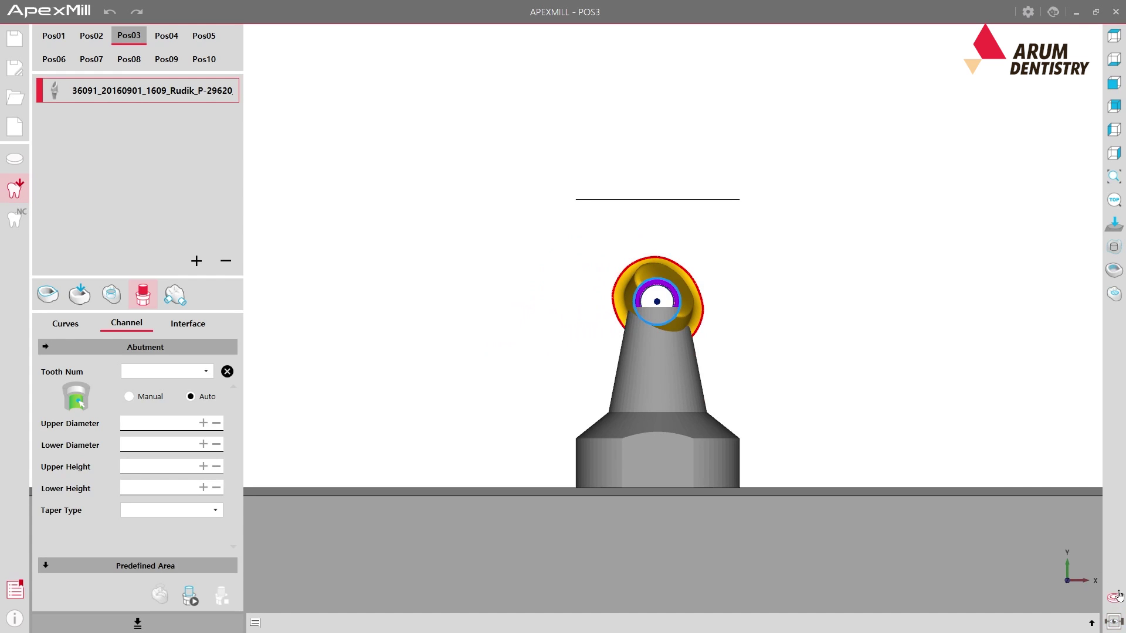
{"action": "left_click", "coordinate": [1119, 596]}
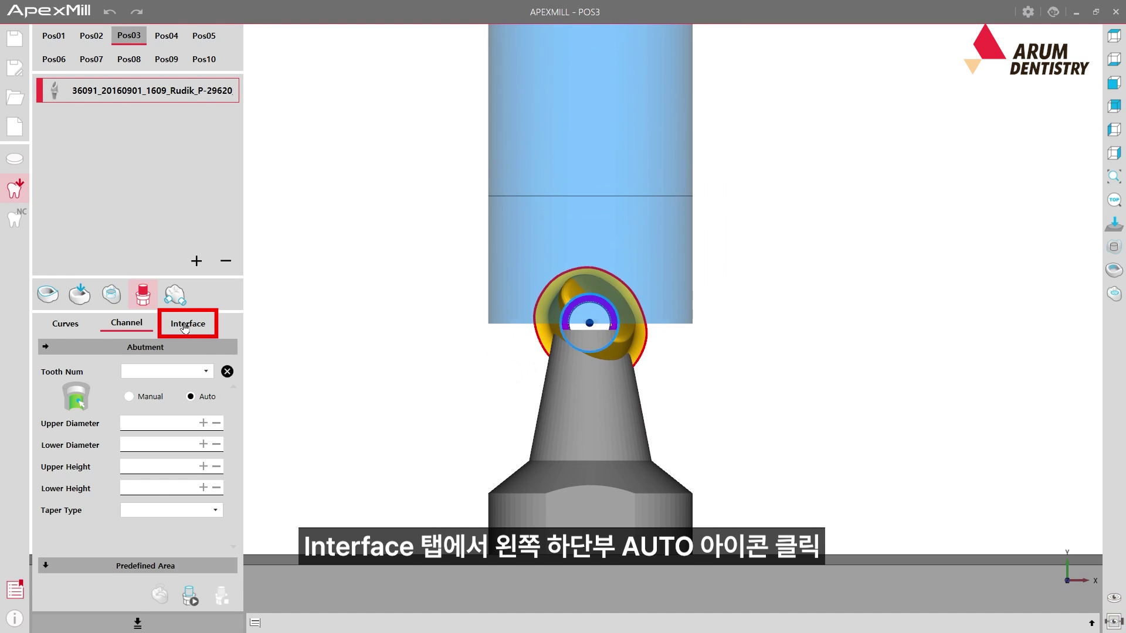
{"action": "left_click", "coordinate": [184, 327]}
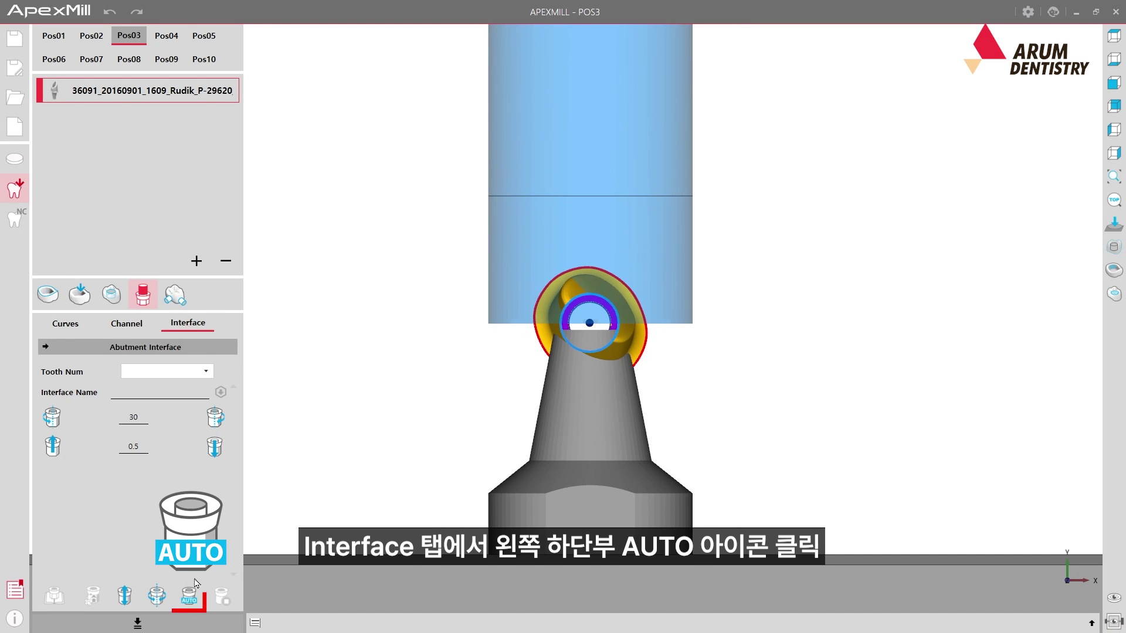
Generate the abutment interface automatically and hide the fixture base
{"action": "left_click", "coordinate": [189, 596]}
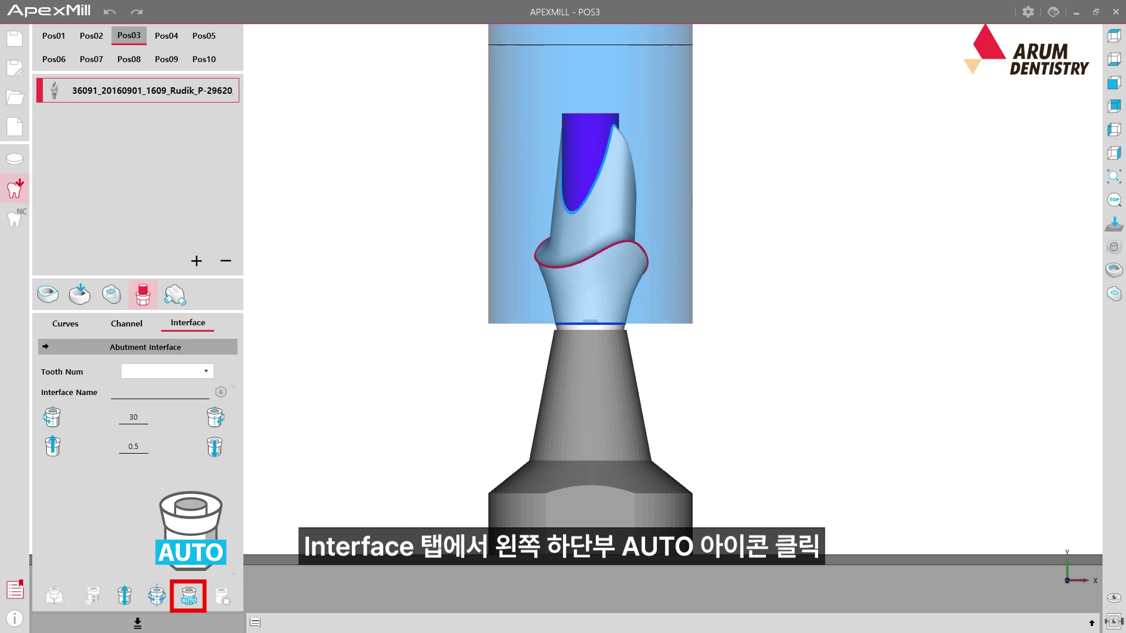
{"action": "left_click", "coordinate": [1115, 624]}
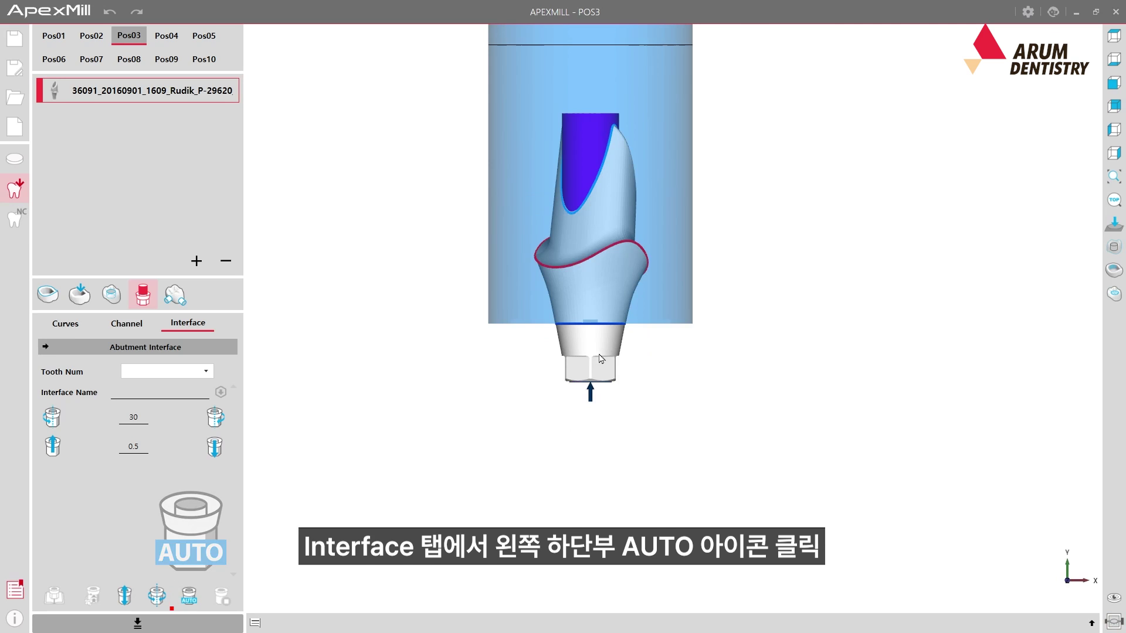
{"action": "scroll", "coordinate": [593, 353], "scroll_direction": "up", "scroll_amount": 2}
{"action": "scroll", "coordinate": [592, 352], "scroll_direction": "up", "scroll_amount": 2}
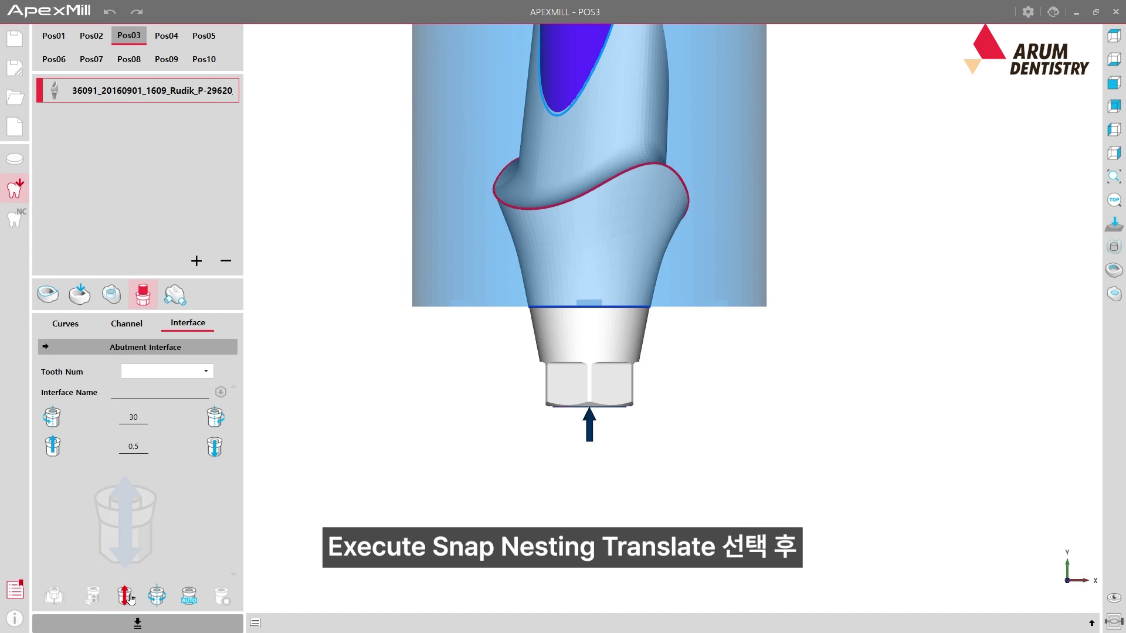
Snap-translate the abutment so its base line sits on the blank's flat bottom face
{"action": "left_click", "coordinate": [125, 596]}
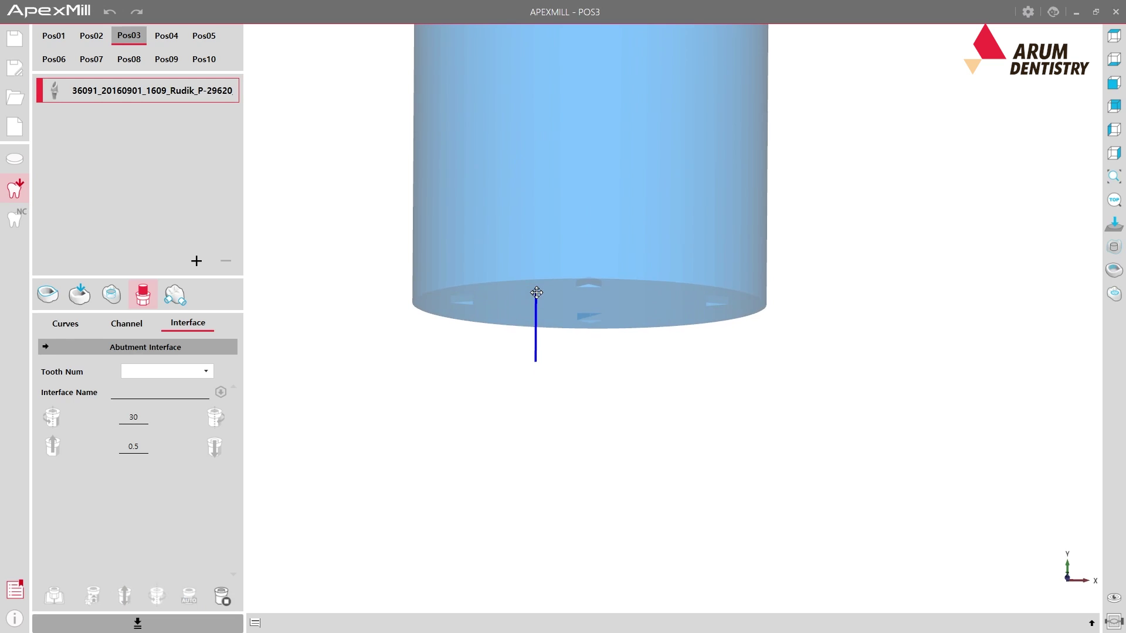
{"action": "scroll", "coordinate": [536, 297], "scroll_direction": "up", "scroll_amount": 2}
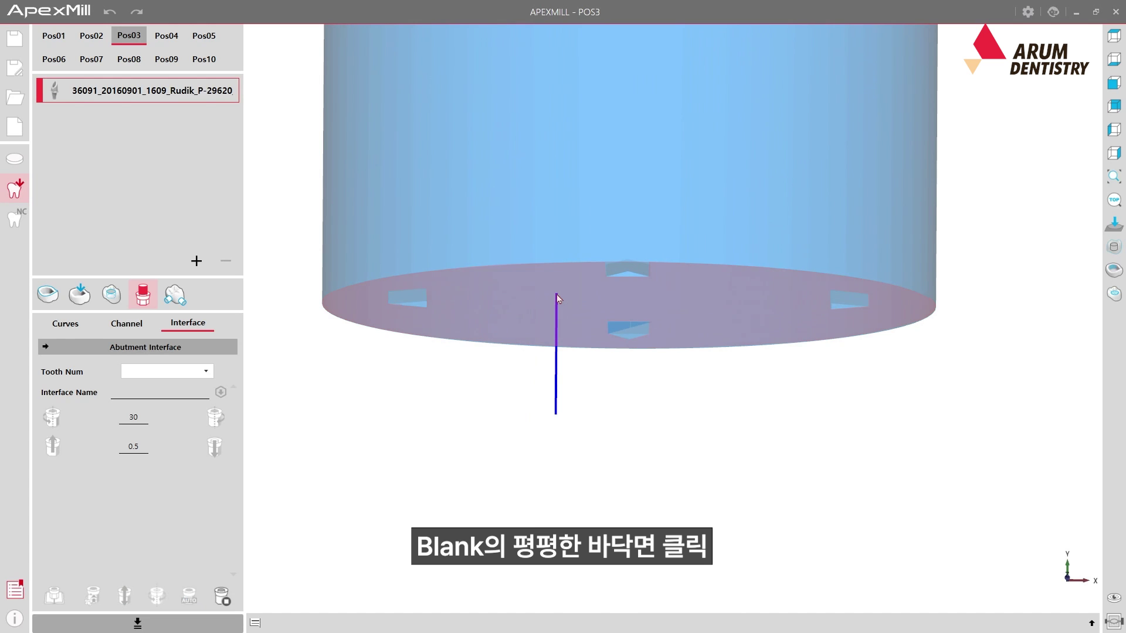
{"action": "left_click", "coordinate": [558, 295]}
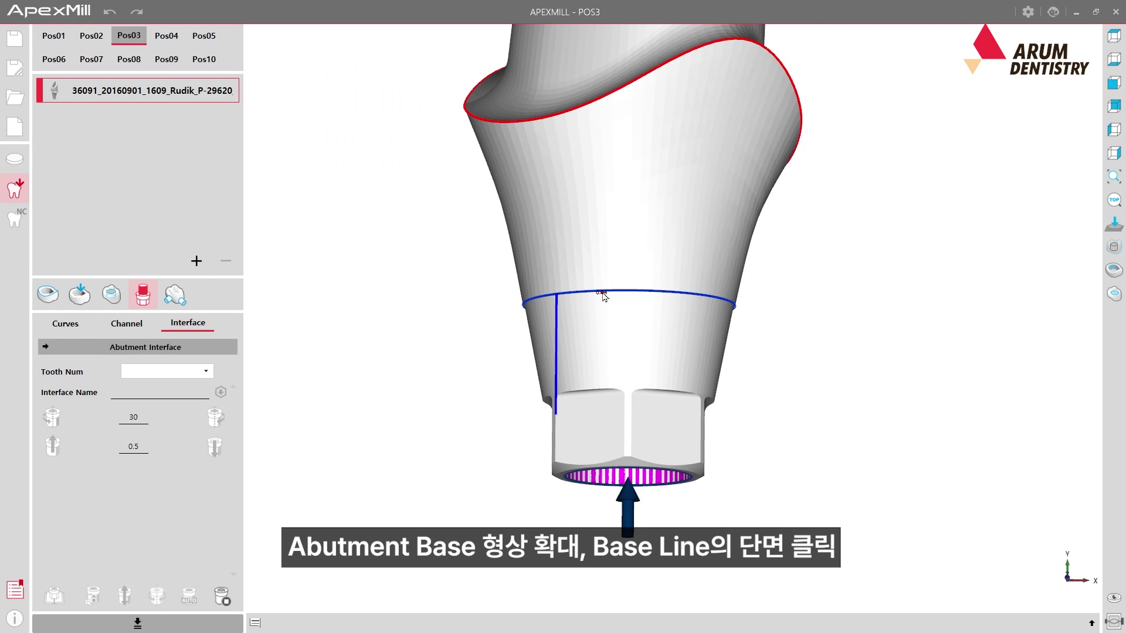
{"action": "scroll", "coordinate": [600, 294], "scroll_direction": "up", "scroll_amount": 3}
{"action": "scroll", "coordinate": [616, 287], "scroll_direction": "up", "scroll_amount": 2}
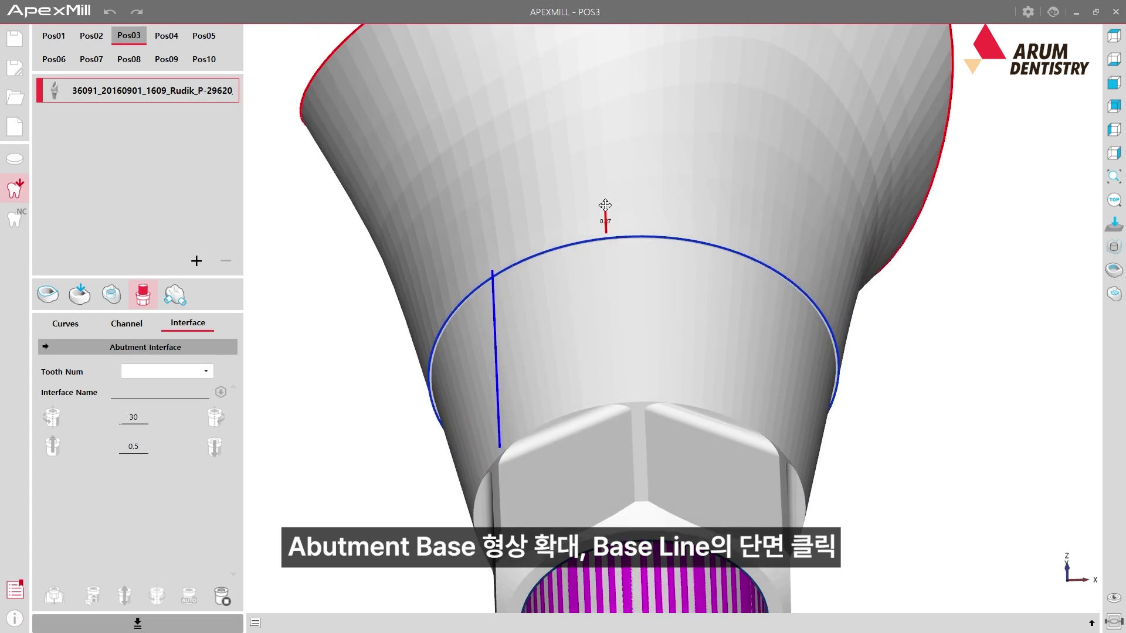
{"action": "scroll", "coordinate": [533, 259], "scroll_direction": "up", "scroll_amount": 3}
{"action": "scroll", "coordinate": [518, 257], "scroll_direction": "up", "scroll_amount": 2}
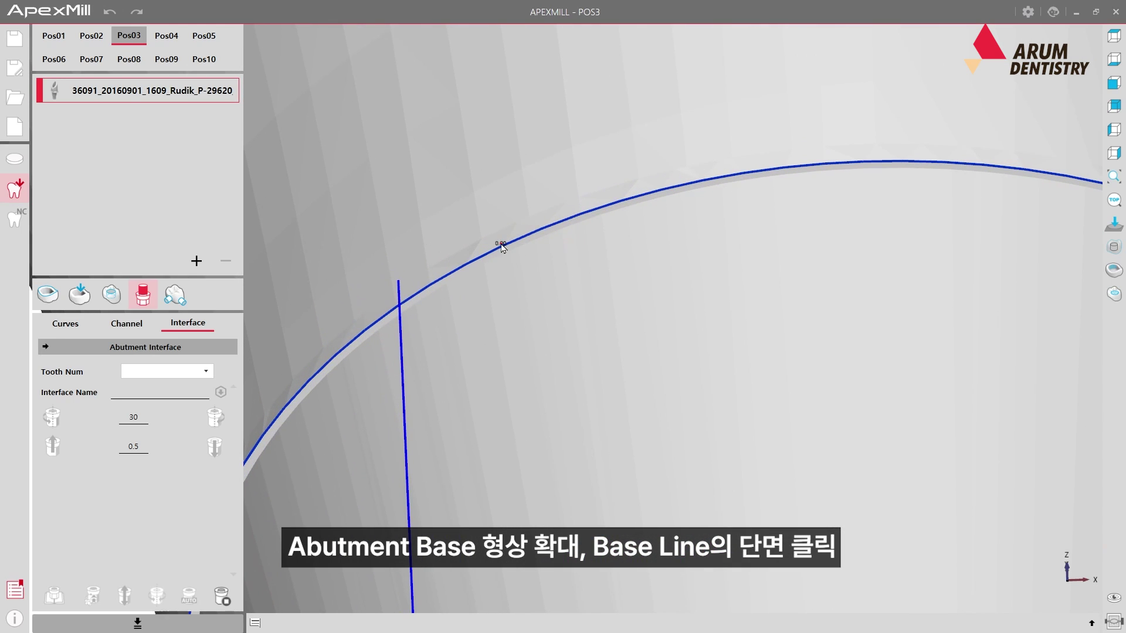
{"action": "scroll", "coordinate": [487, 246], "scroll_direction": "up", "scroll_amount": 1}
{"action": "scroll", "coordinate": [488, 246], "scroll_direction": "up", "scroll_amount": 1}
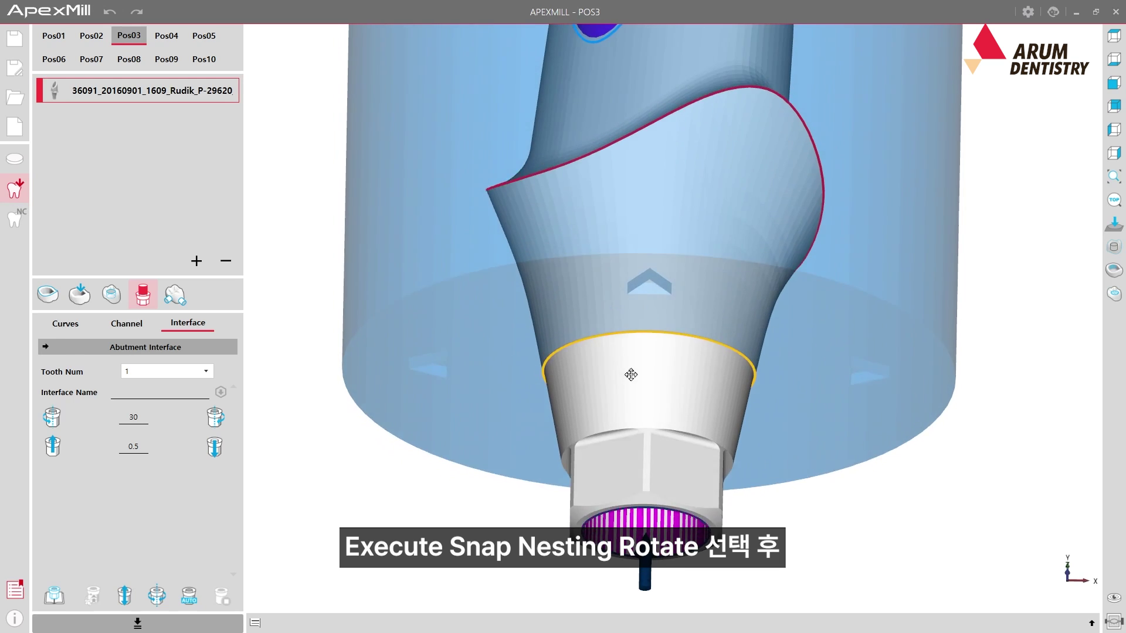
{"action": "left_click", "coordinate": [725, 418]}
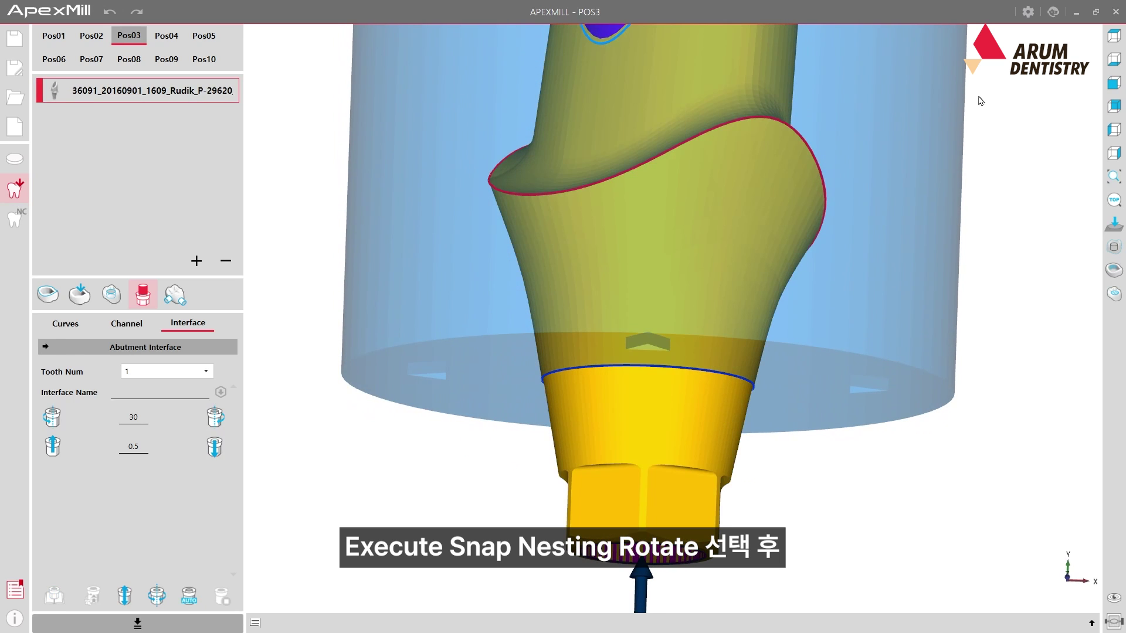
{"action": "left_click", "coordinate": [1113, 39]}
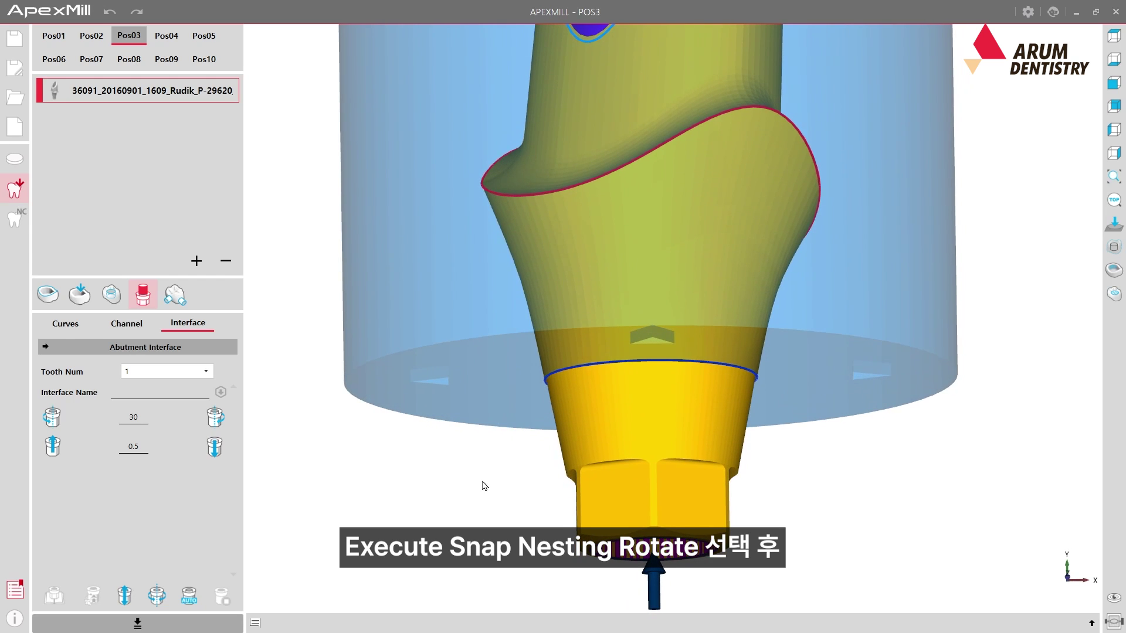
{"action": "left_click", "coordinate": [164, 602]}
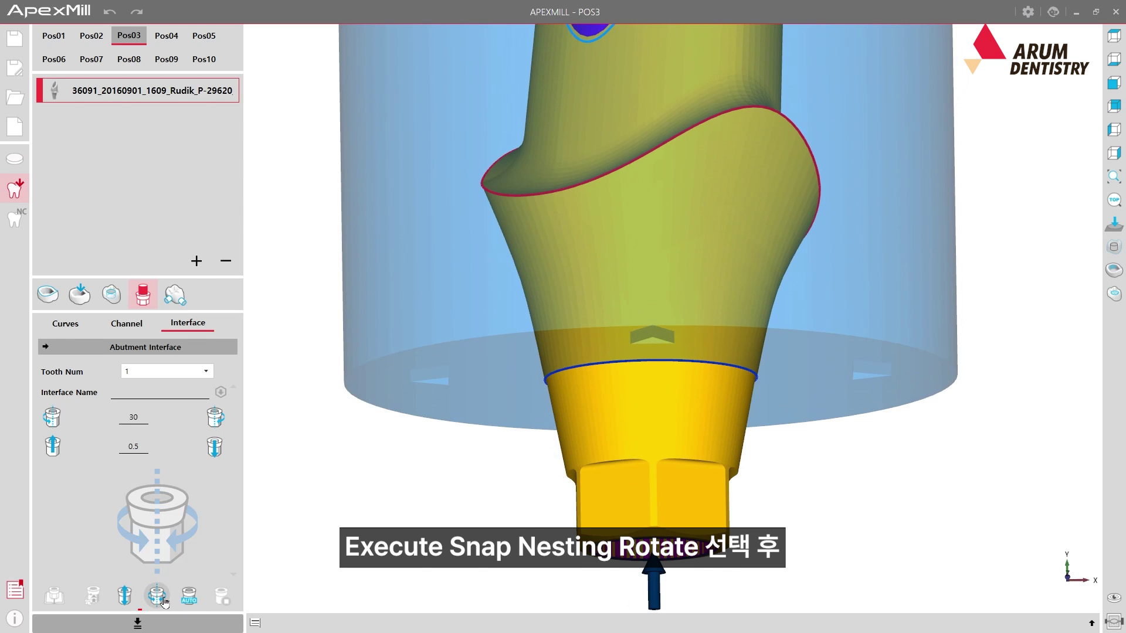
{"action": "left_click", "coordinate": [163, 603]}
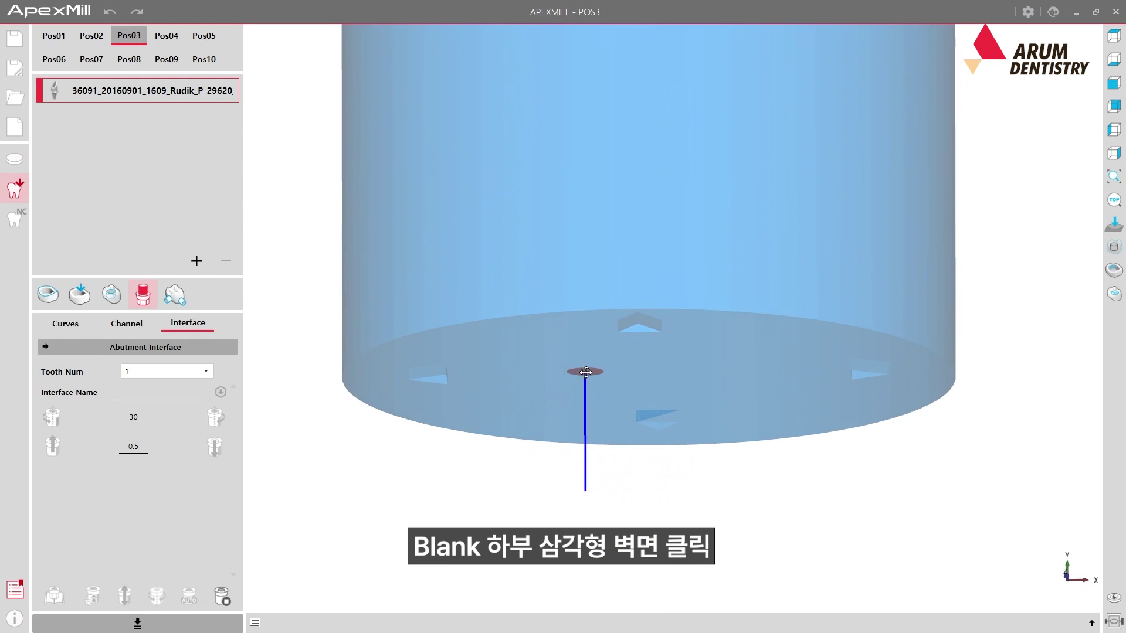
Snap-rotate the abutment so a flat hex face aligns with the blank's triangular notch wall
{"action": "scroll", "coordinate": [643, 322], "scroll_direction": "up", "scroll_amount": 5}
{"action": "scroll", "coordinate": [642, 323], "scroll_direction": "up", "scroll_amount": 2}
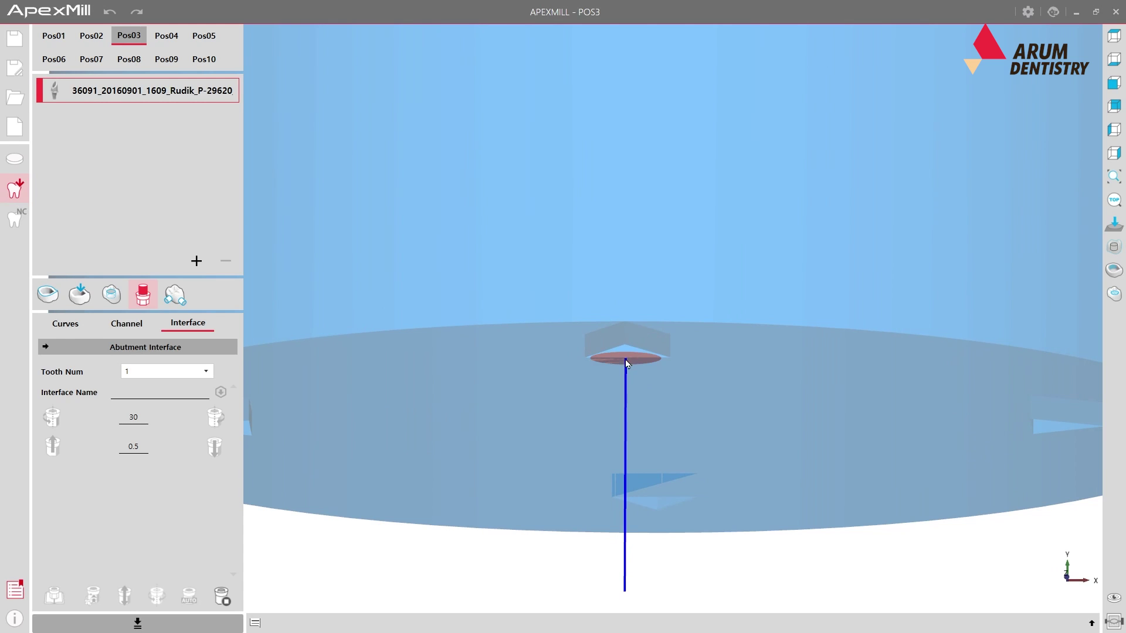
{"action": "left_click", "coordinate": [627, 356]}
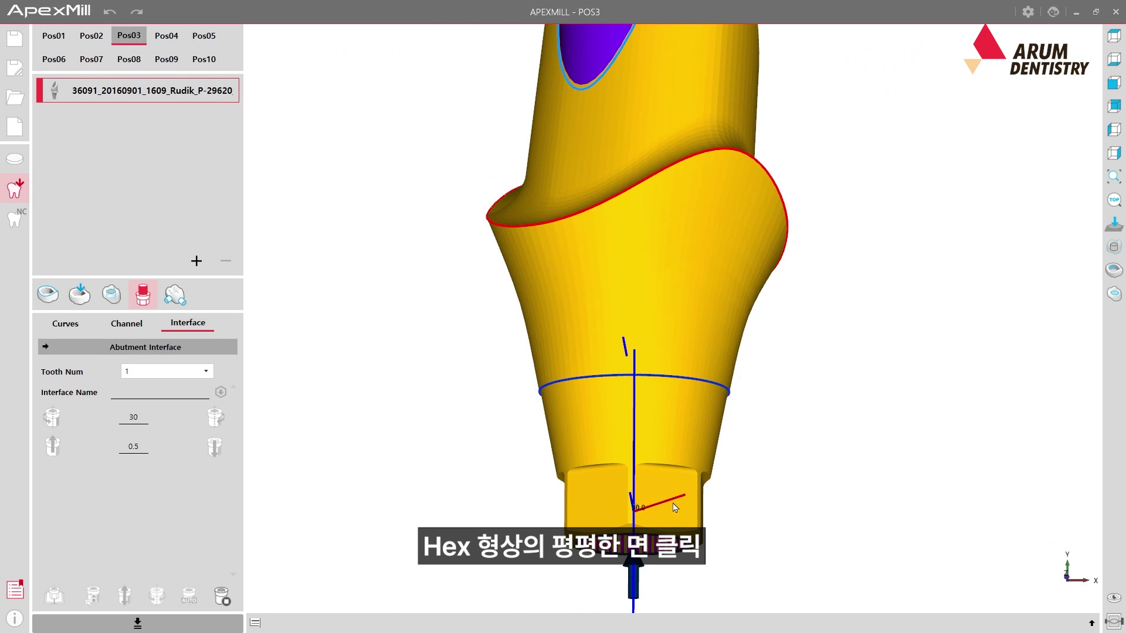
{"action": "left_click", "coordinate": [674, 503]}
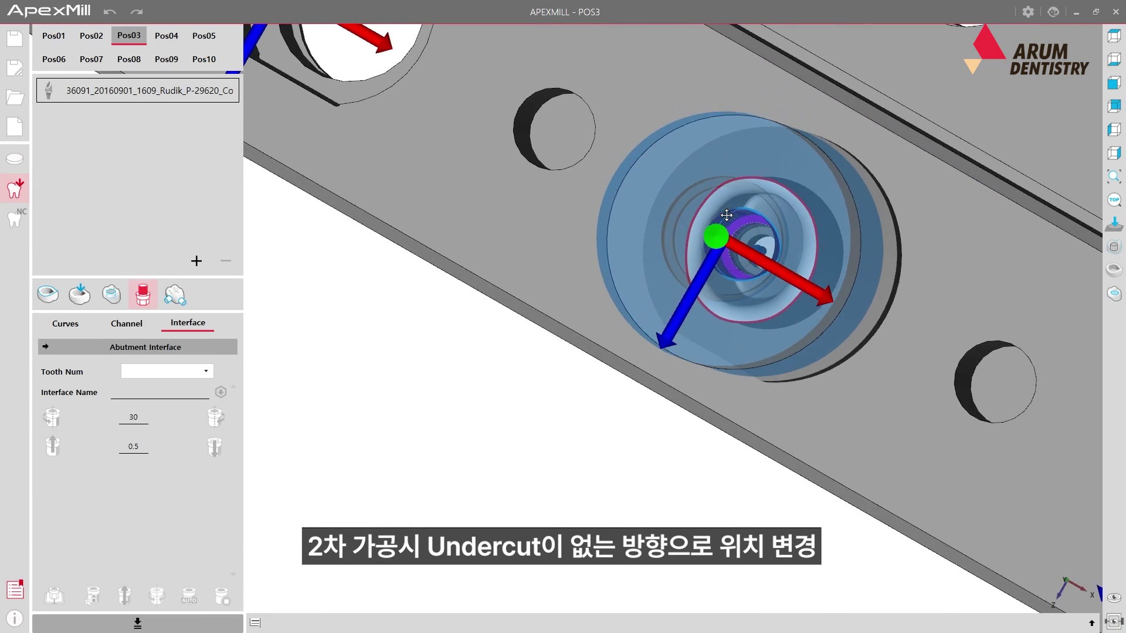
Hide the interface cylinder and set the abutment's occlusal direction
{"action": "left_click", "coordinate": [1113, 607]}
{"action": "scroll", "coordinate": [763, 215], "scroll_direction": "up", "scroll_amount": 2}
{"action": "scroll", "coordinate": [756, 211], "scroll_direction": "up", "scroll_amount": 1}
{"action": "scroll", "coordinate": [756, 211], "scroll_direction": "up", "scroll_amount": 2}
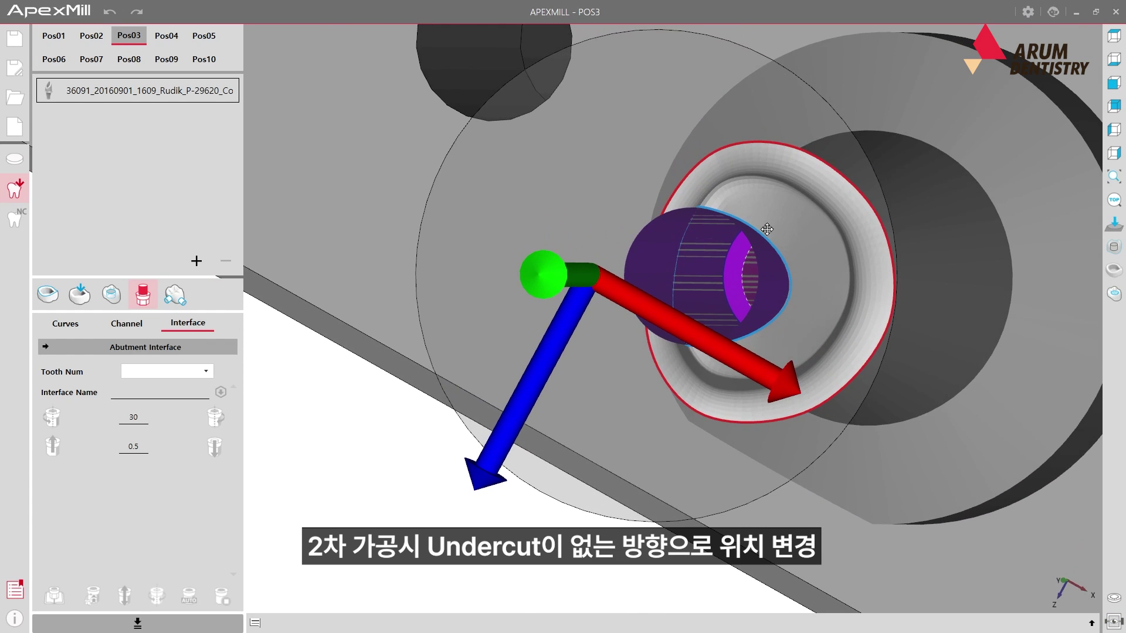
{"action": "left_click", "coordinate": [768, 234]}
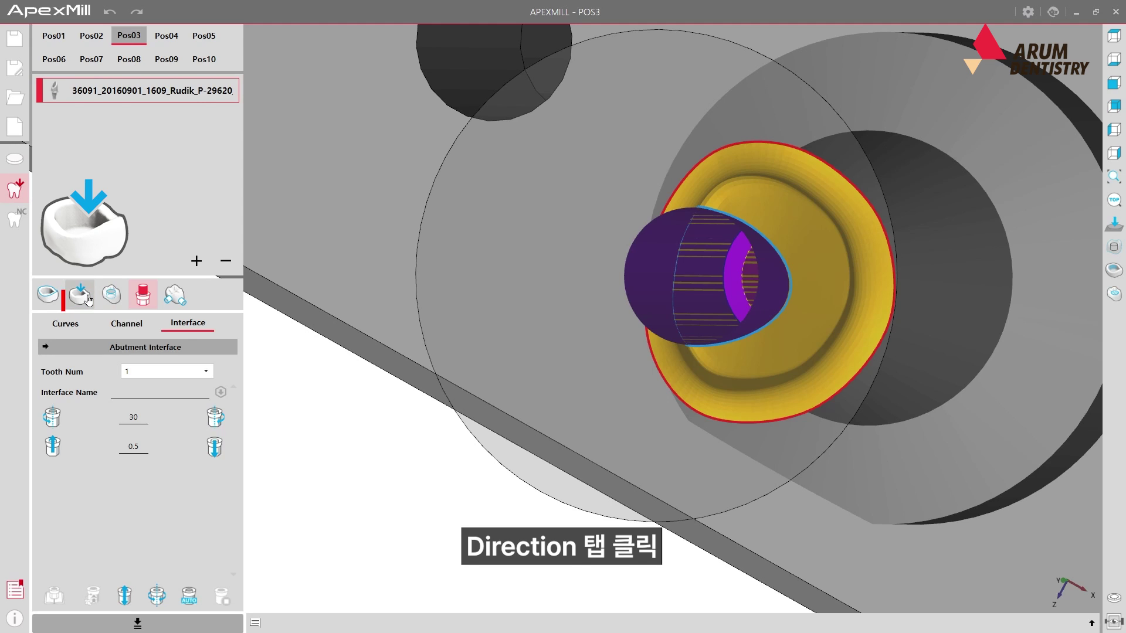
{"action": "left_click", "coordinate": [80, 295]}
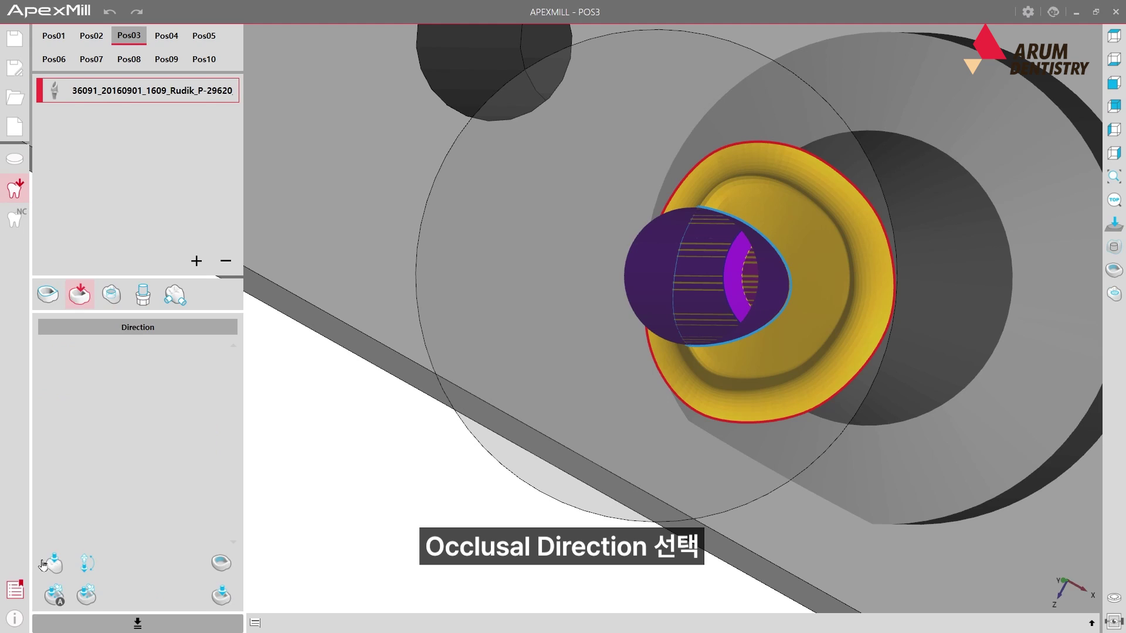
{"action": "mouse_move", "coordinate": [53, 563]}
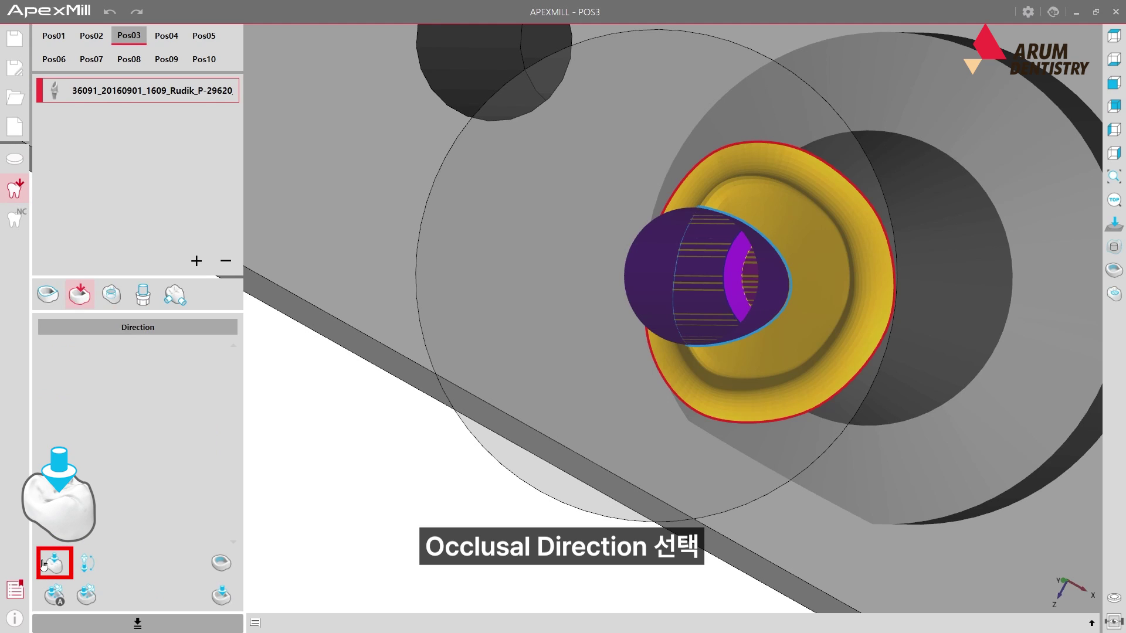
{"action": "left_click", "coordinate": [47, 565]}
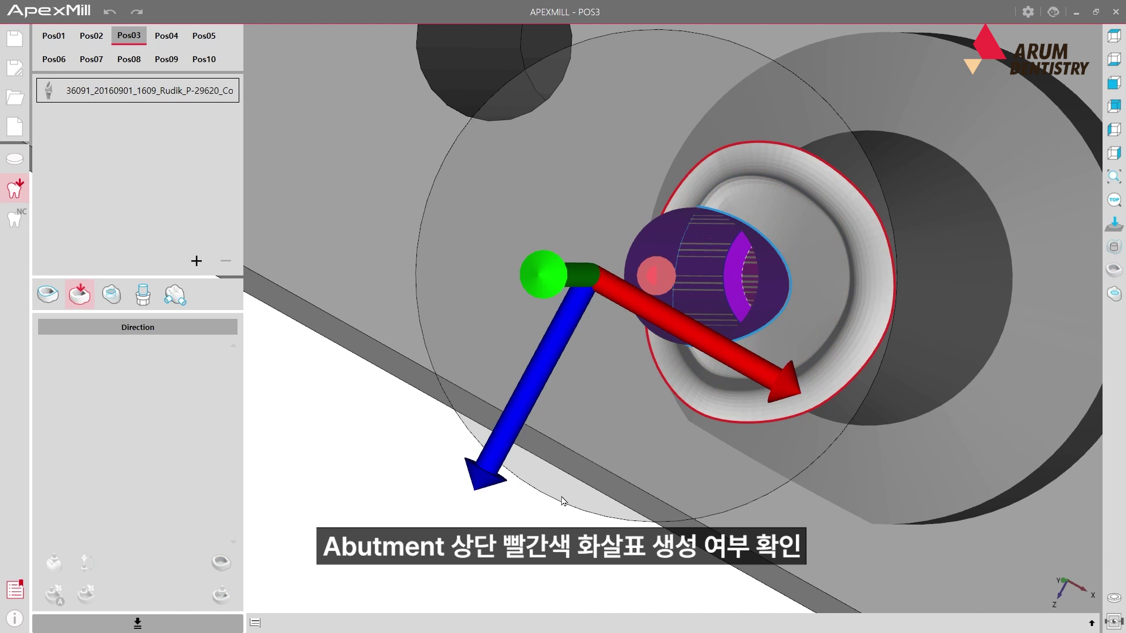
View the abutment centred from the front with the milling stock displayed
{"action": "scroll", "coordinate": [563, 499], "scroll_direction": "down", "scroll_amount": 3}
{"action": "scroll", "coordinate": [567, 492], "scroll_direction": "down", "scroll_amount": 2}
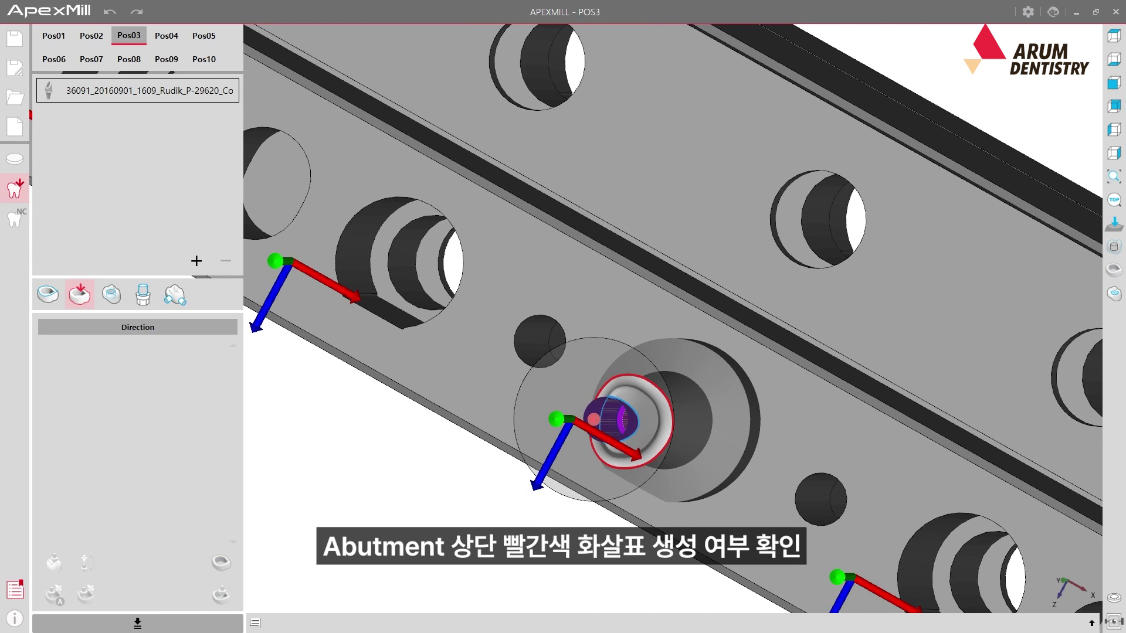
{"action": "left_click", "coordinate": [1114, 36]}
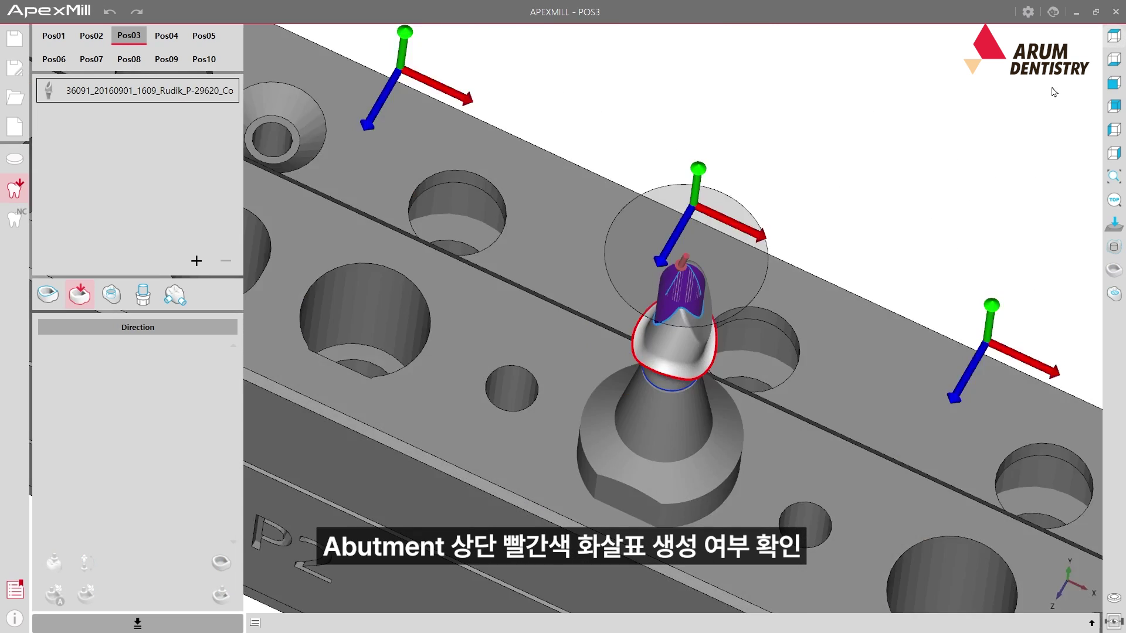
{"action": "middle_click_drag", "start_coordinate": [762, 322], "coordinate": [702, 403]}
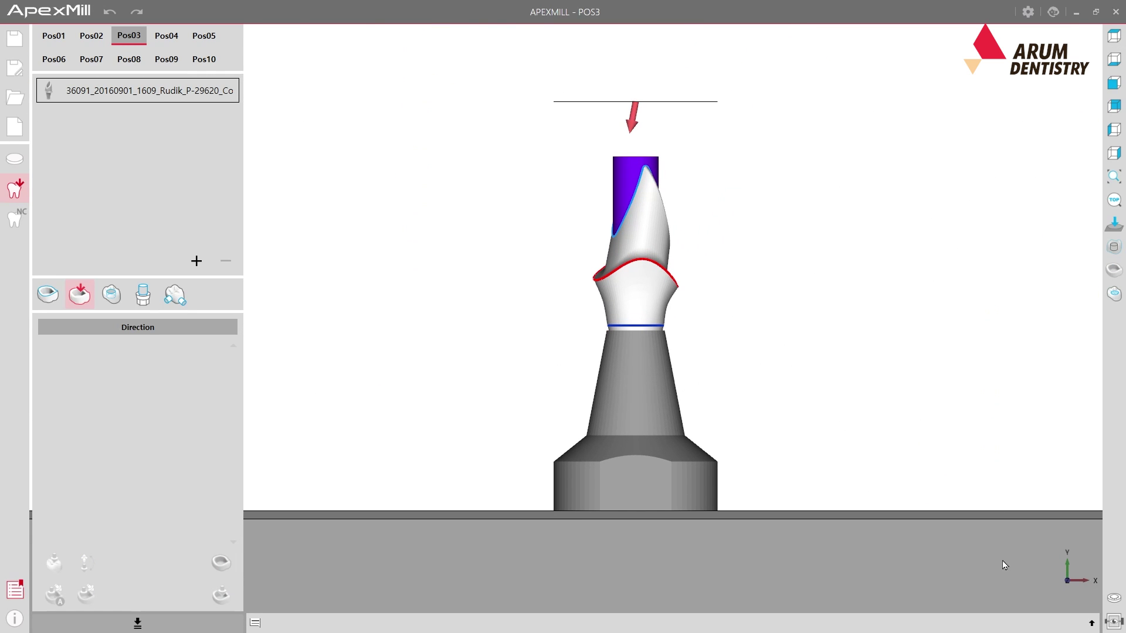
{"action": "left_click", "coordinate": [1114, 598]}
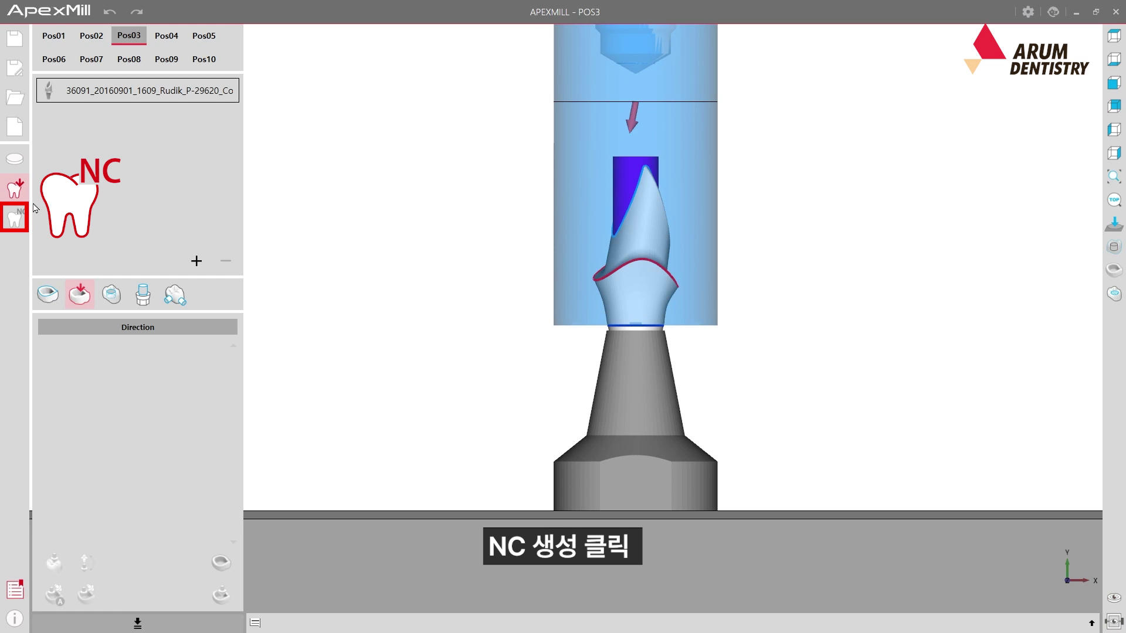
Generate the Pos03 NC toolpath with the 5x500_AT_Premill_abutment_OCC_no1_(3+2X) template, accepting the connector warning
{"action": "left_click", "coordinate": [14, 219]}
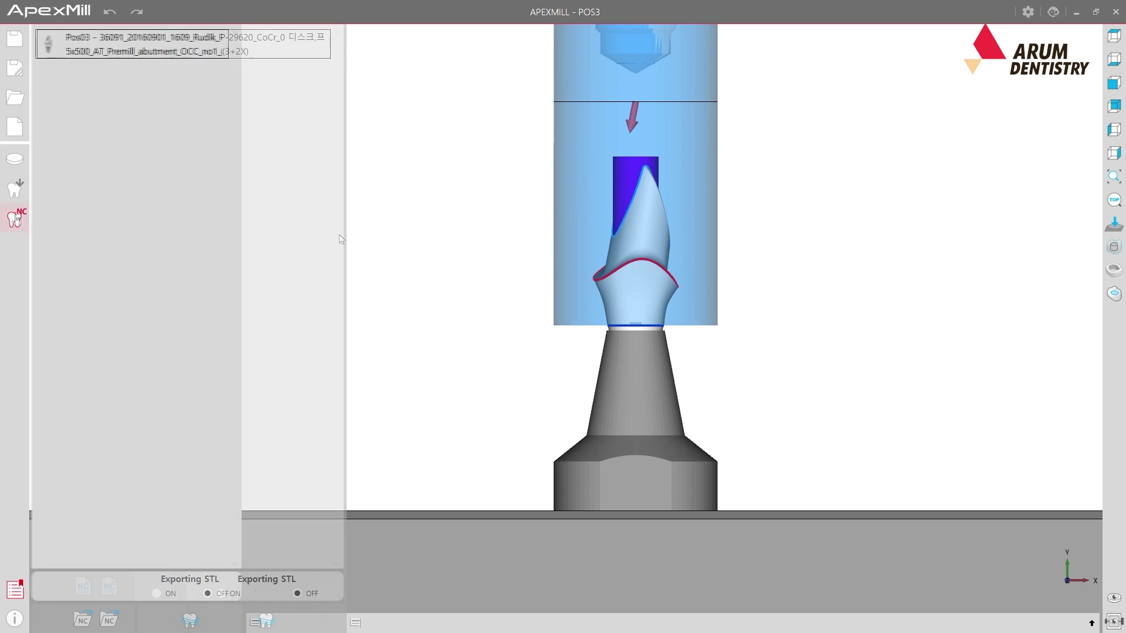
{"action": "left_click", "coordinate": [231, 52]}
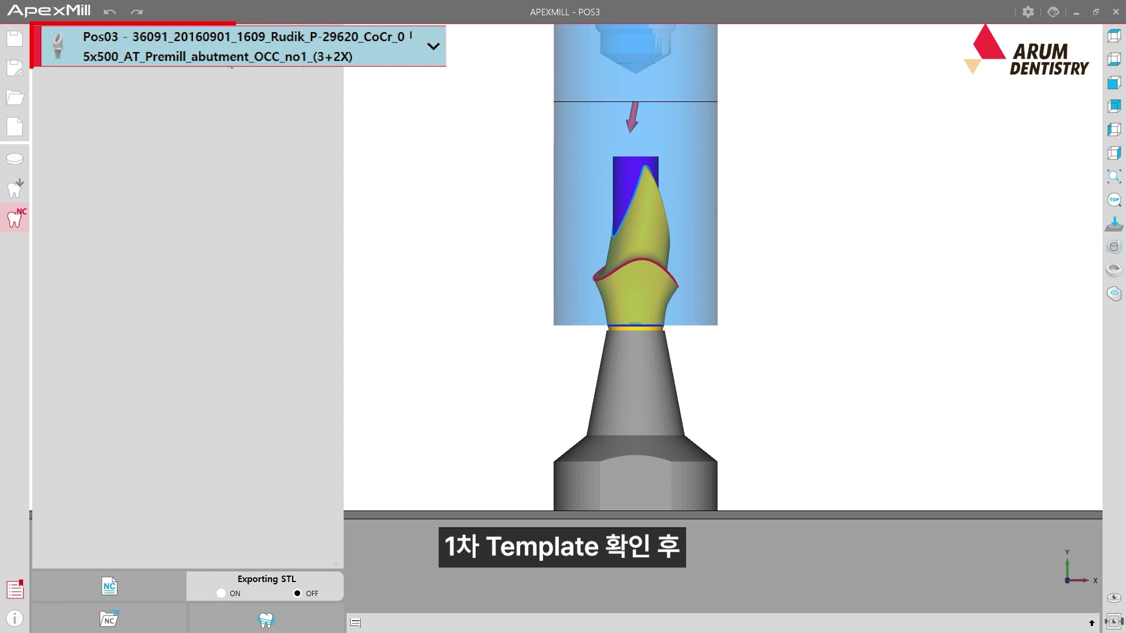
{"action": "left_click", "coordinate": [115, 583]}
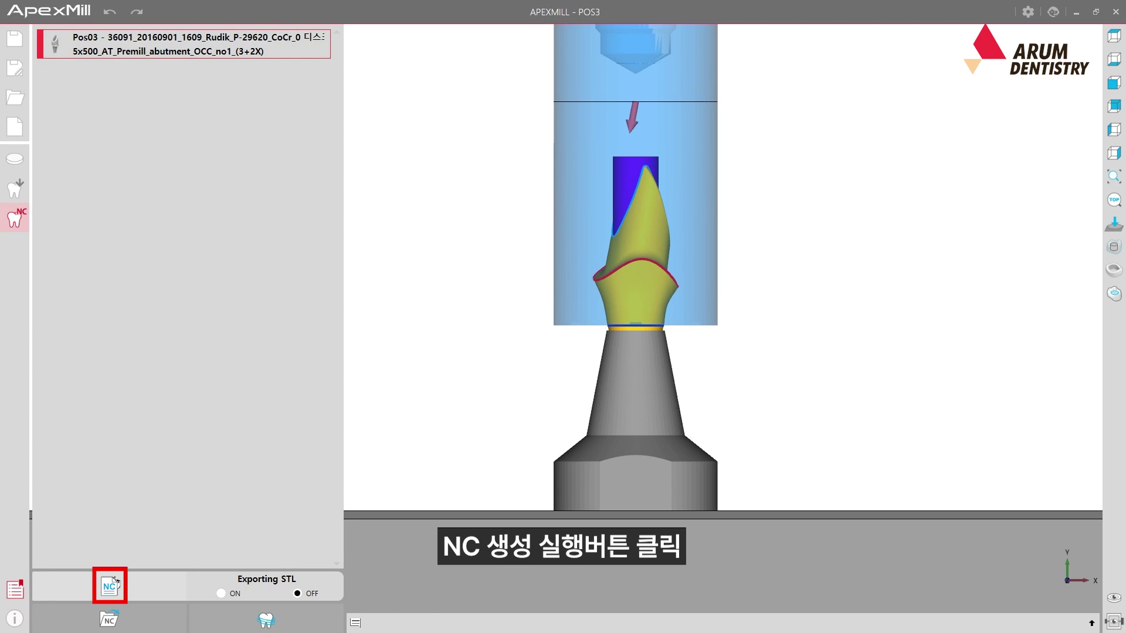
{"action": "left_click", "coordinate": [114, 581]}
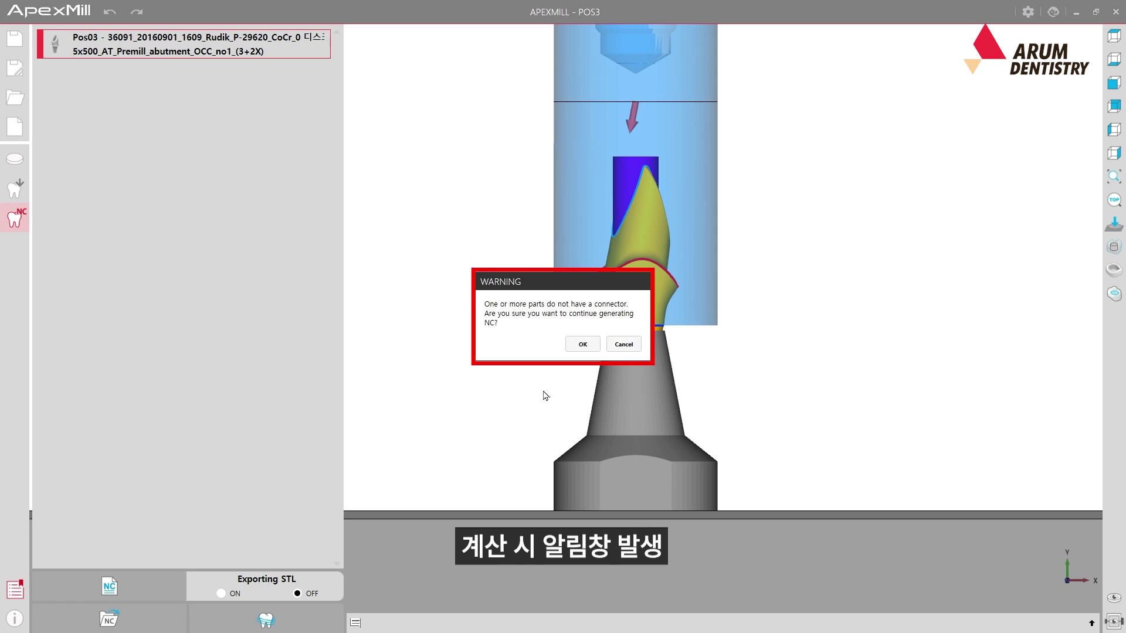
{"action": "left_click", "coordinate": [583, 345]}
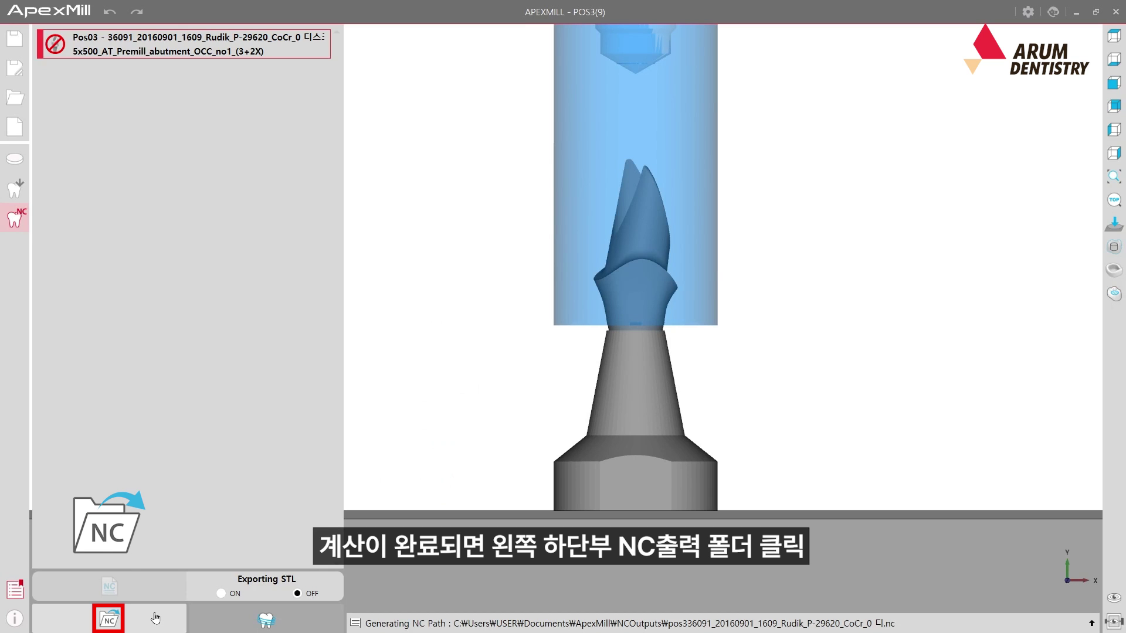
Rename the generated NC file in NCOutputs to '1st' and close the folder
{"action": "left_click", "coordinate": [156, 618]}
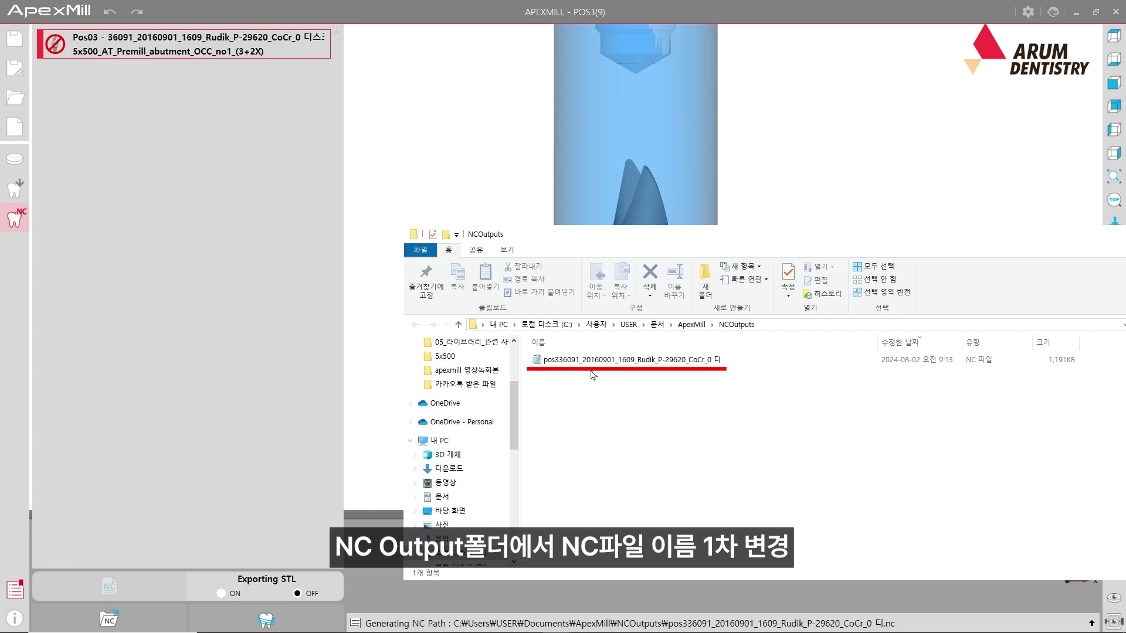
{"action": "left_click", "coordinate": [620, 363]}
{"action": "right_click", "coordinate": [620, 363]}
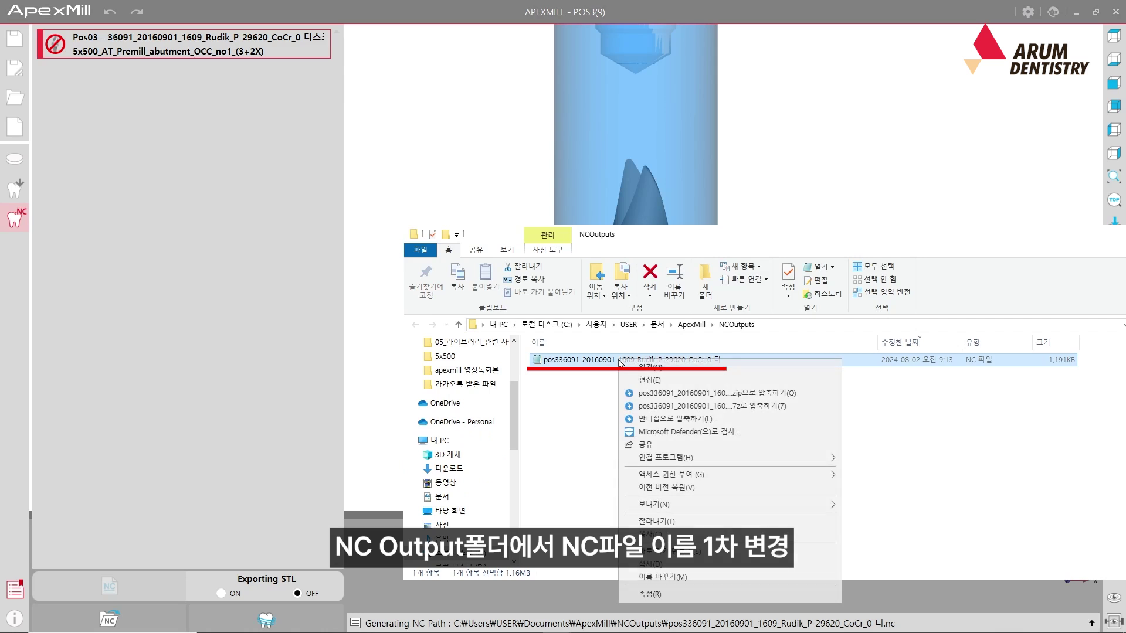
{"action": "left_click", "coordinate": [653, 582]}
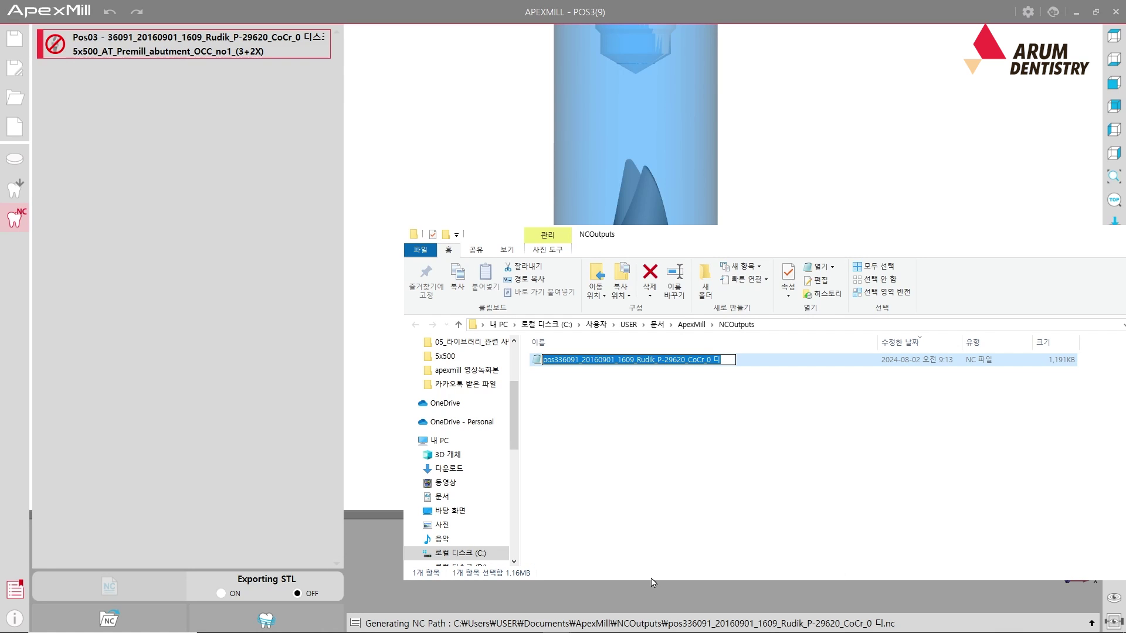
{"action": "type", "text": "1s"}
{"action": "key", "text": "Return"}
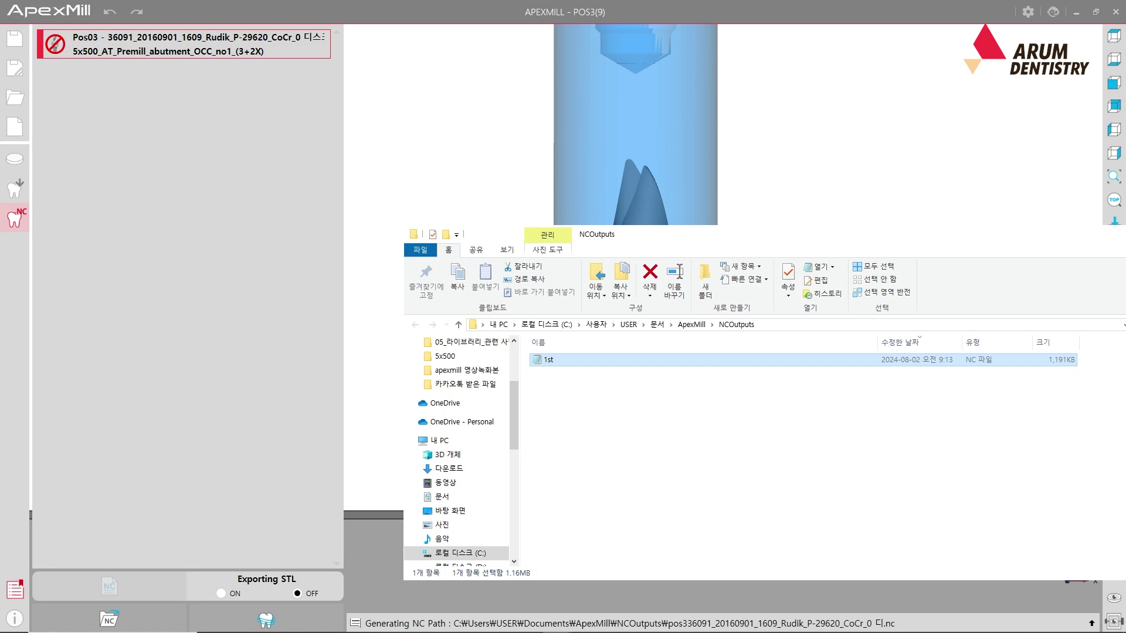
{"action": "key", "text": "alt+Tab"}
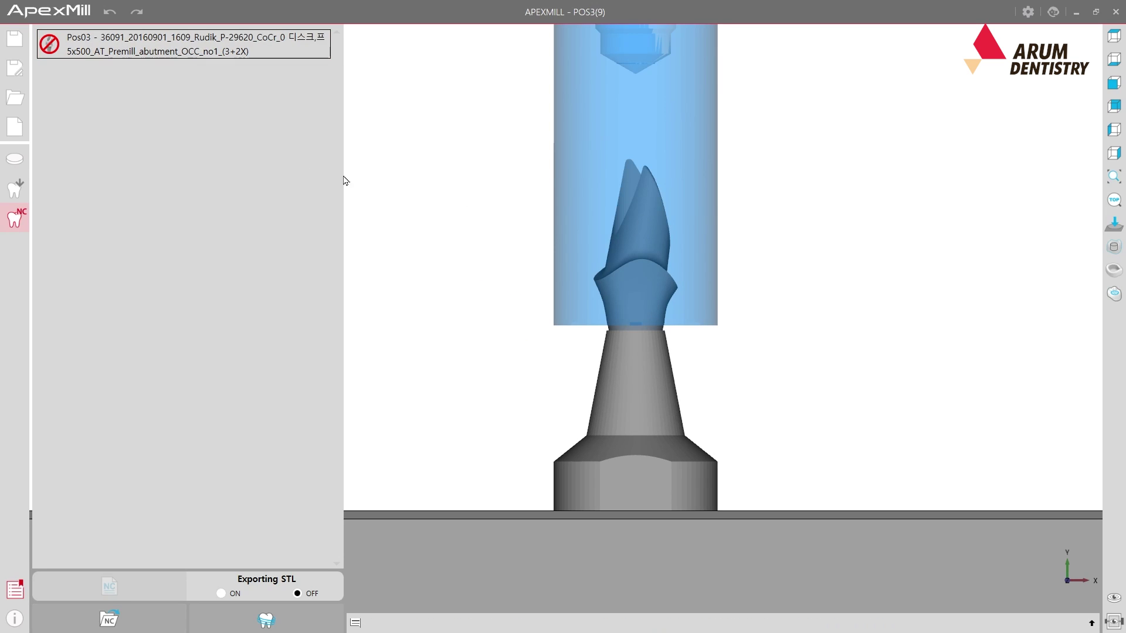
Unlock Pos03 and change its template from no1_(3+2X) to 5x500_AT_Premill_abutment_OCC_no2
{"action": "left_click", "coordinate": [34, 58]}
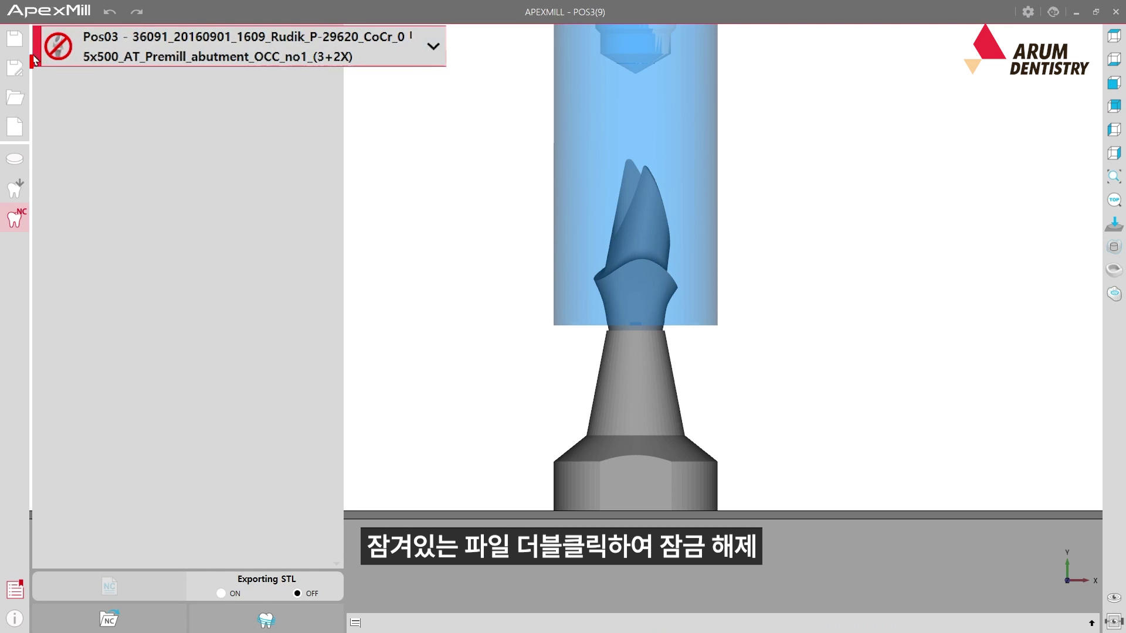
{"action": "left_click", "coordinate": [61, 50]}
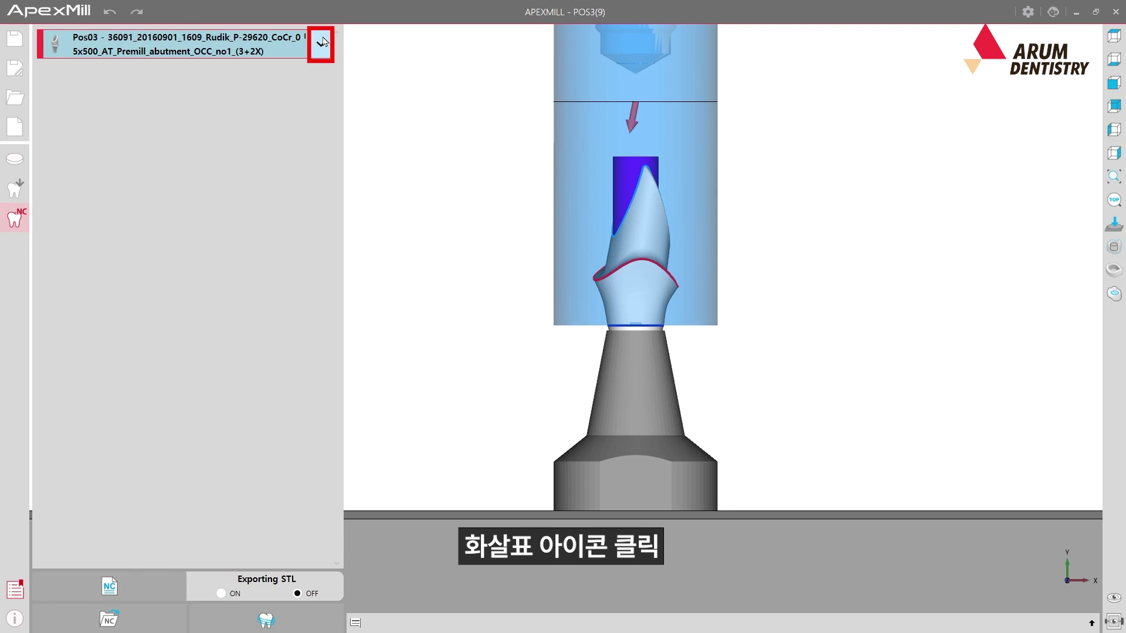
{"action": "left_click", "coordinate": [324, 41]}
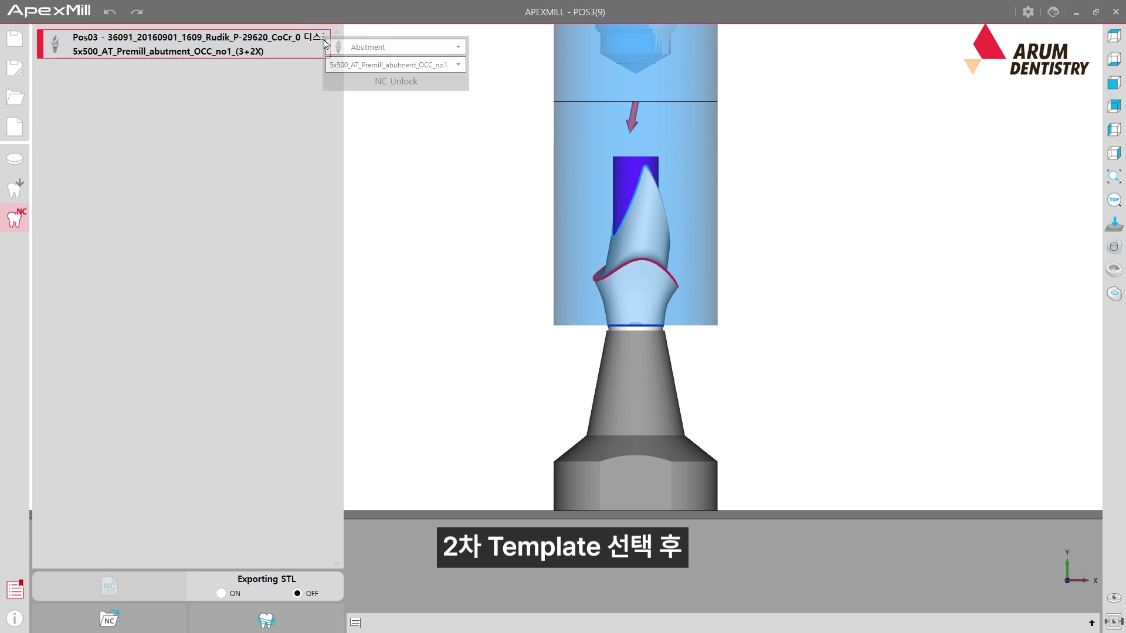
{"action": "left_click", "coordinate": [460, 65]}
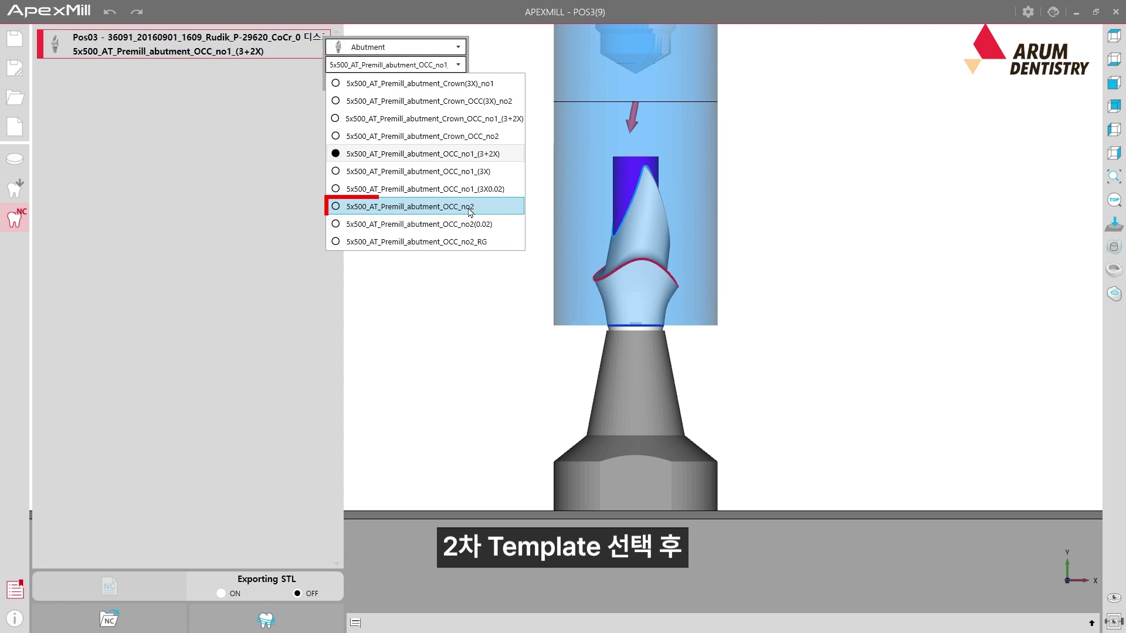
{"action": "left_click", "coordinate": [470, 212]}
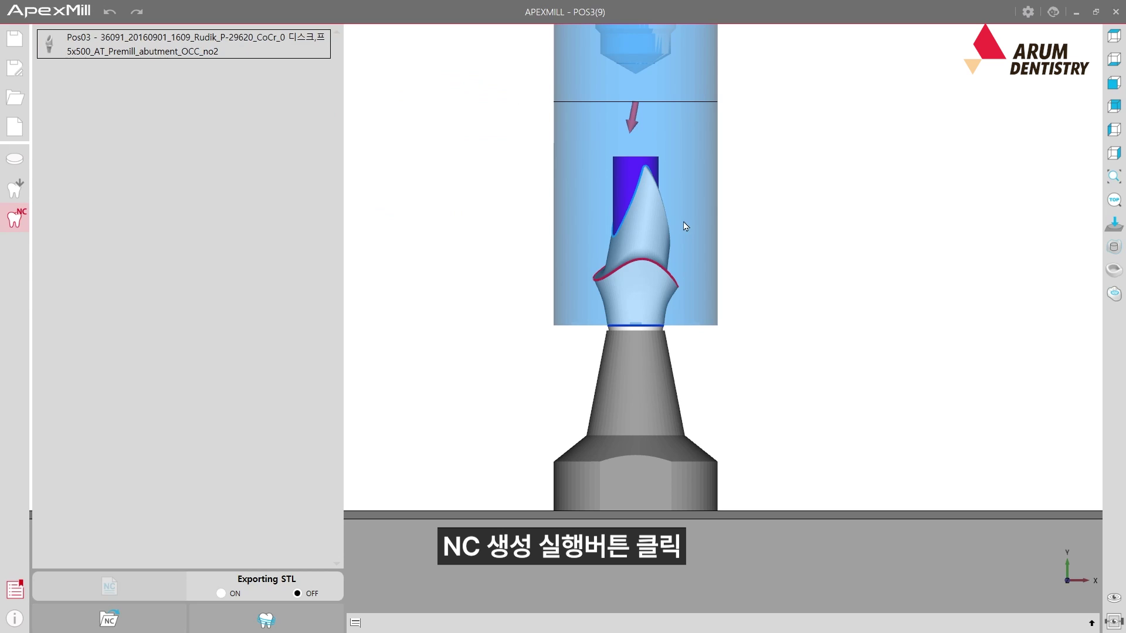
{"action": "left_click", "coordinate": [661, 230]}
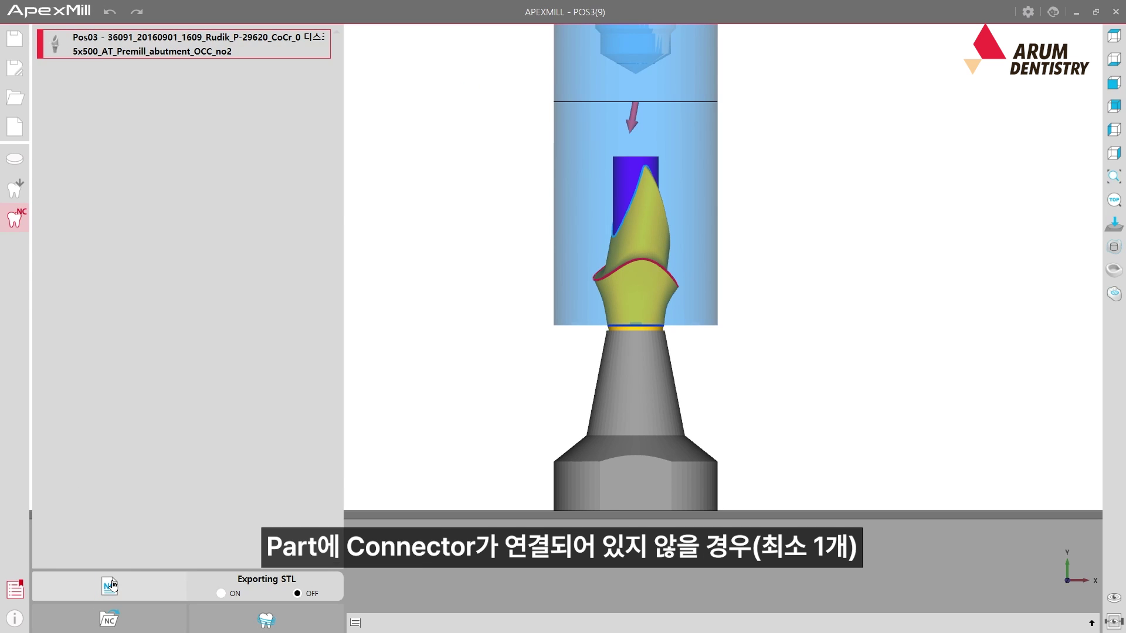
Generate NC for Pos03 with the OCC_no2 template, accepting the missing-connector warning
{"action": "left_click", "coordinate": [110, 586]}
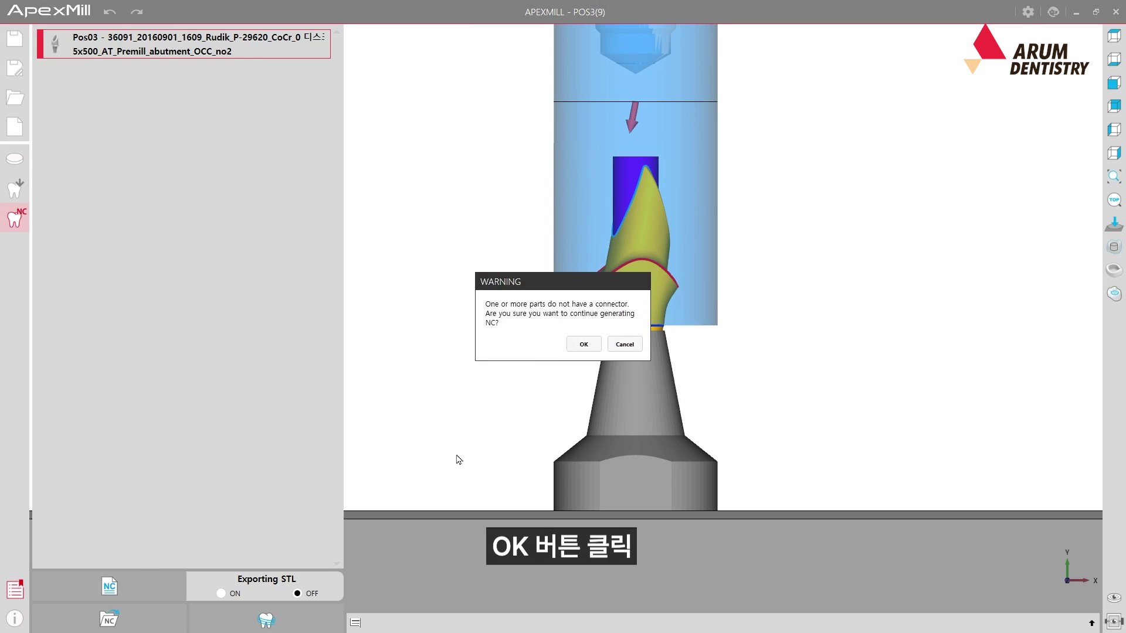
{"action": "left_click", "coordinate": [583, 346]}
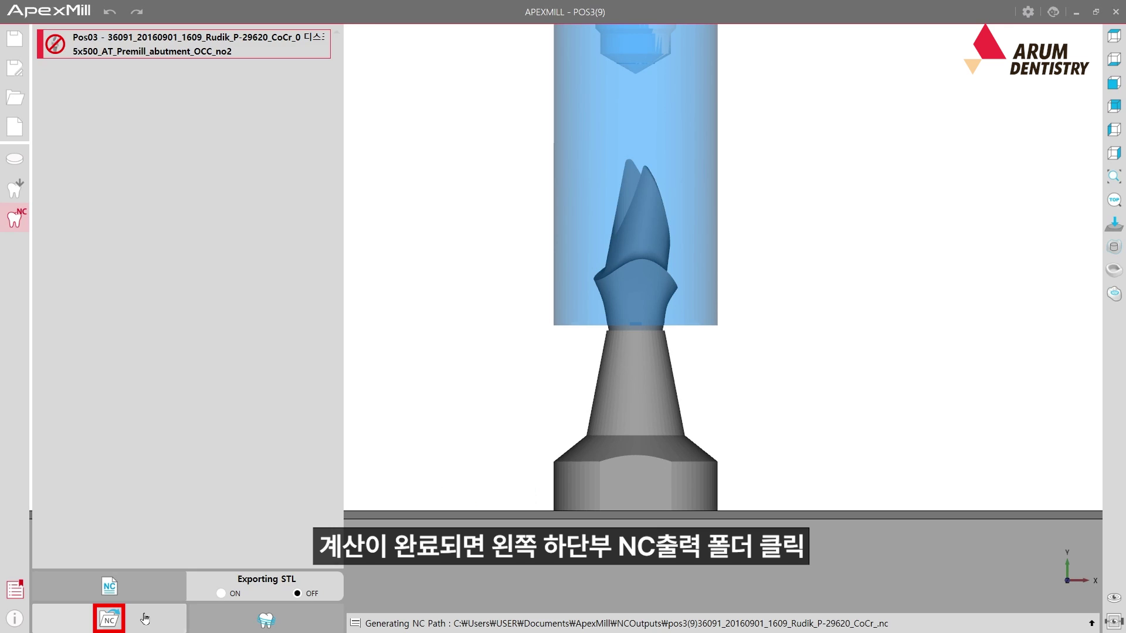
Rename the newly generated NC file in NCOutputs to '2ed'
{"action": "left_click", "coordinate": [144, 618]}
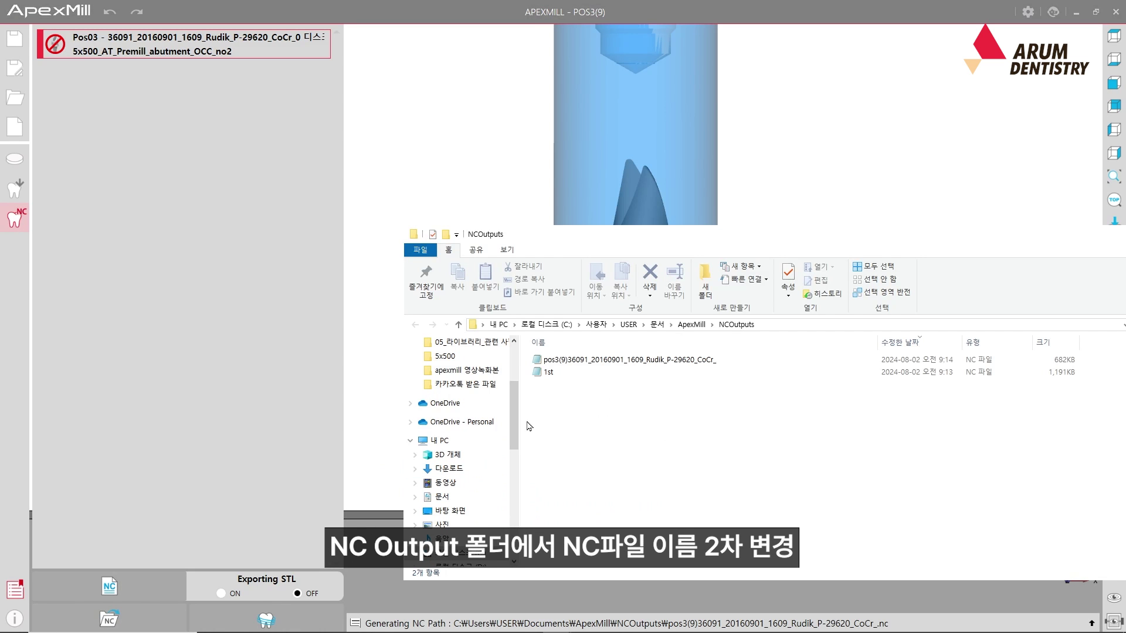
{"action": "left_click", "coordinate": [572, 362]}
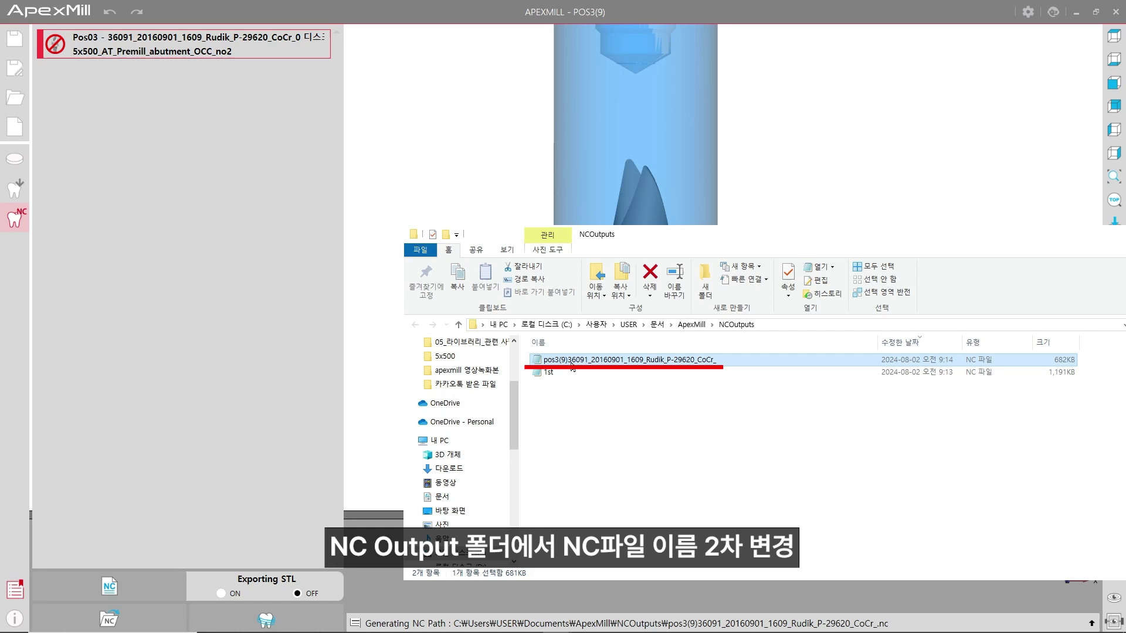
{"action": "right_click", "coordinate": [572, 364]}
{"action": "left_click", "coordinate": [640, 506]}
{"action": "type", "text": "2"}
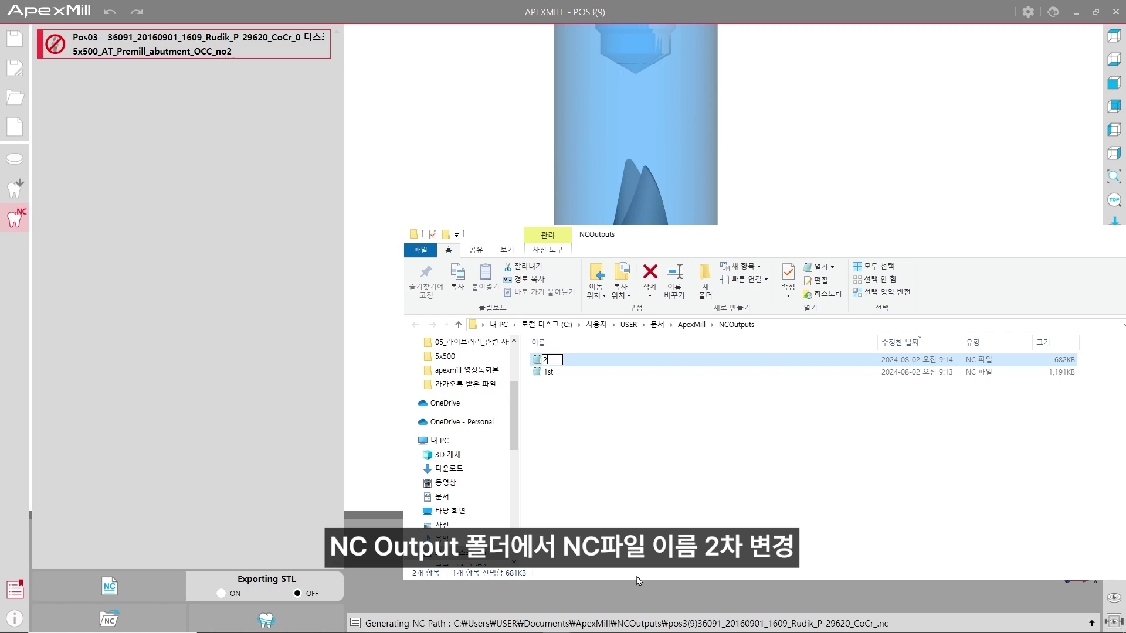
{"action": "type", "text": "ed"}
{"action": "key", "text": "Return"}
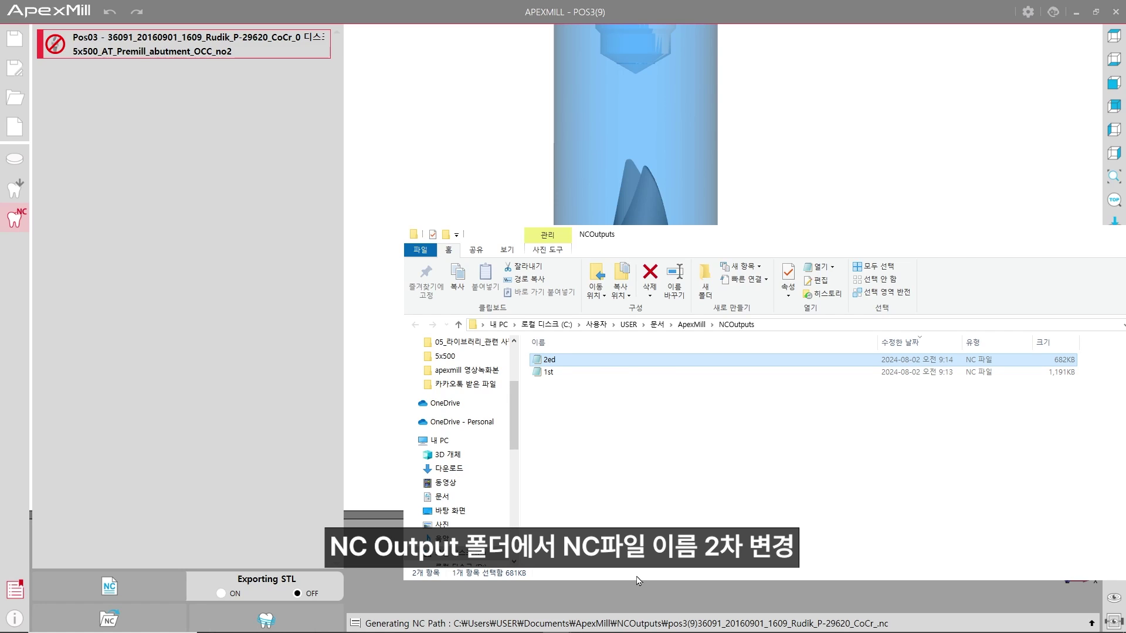